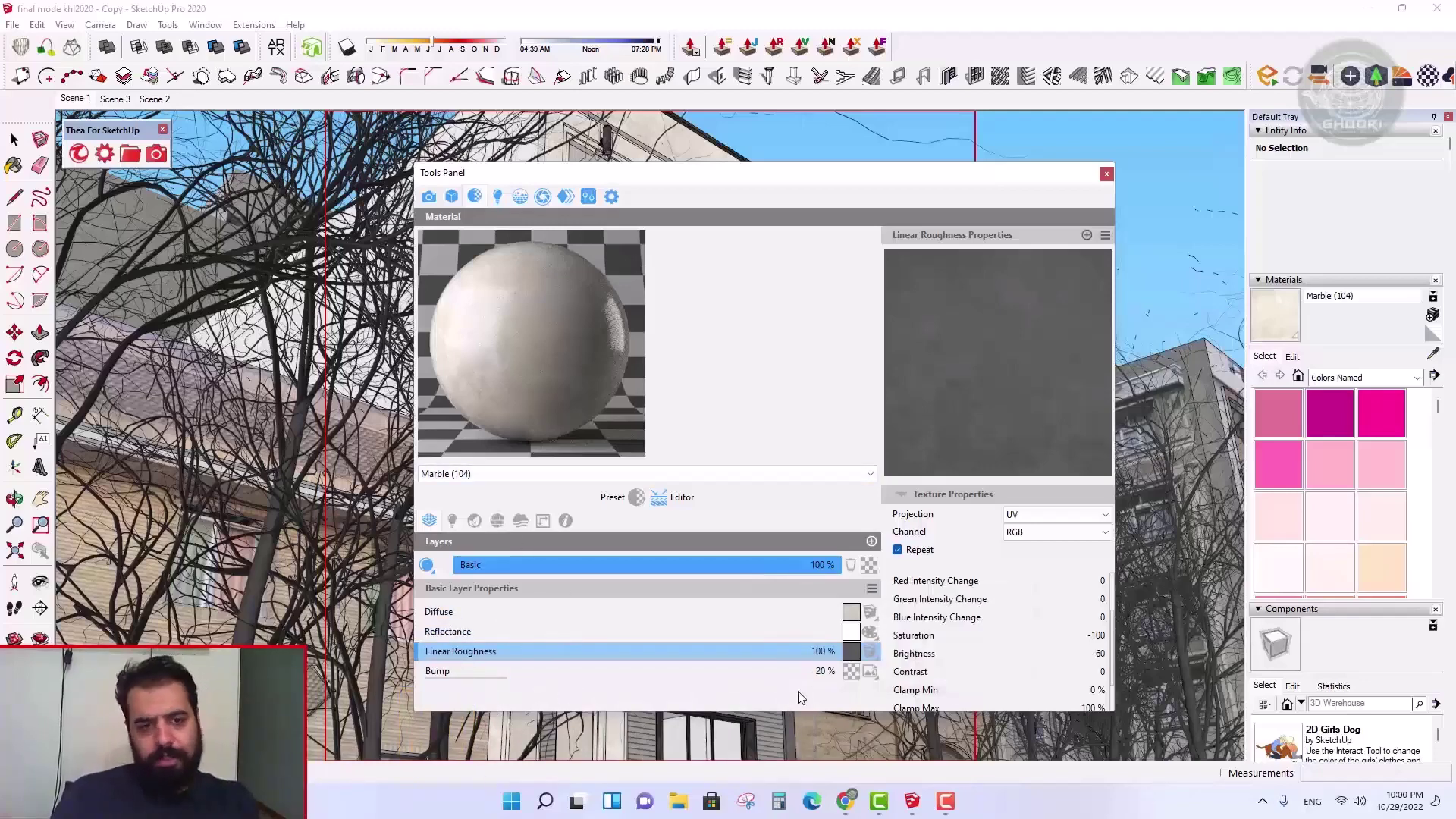
- Tune Marble's bump texture to gamma -93, brightness -19, contrast 100, then set bump strength 0%
{"action": "left_click", "coordinate": [861, 675]}
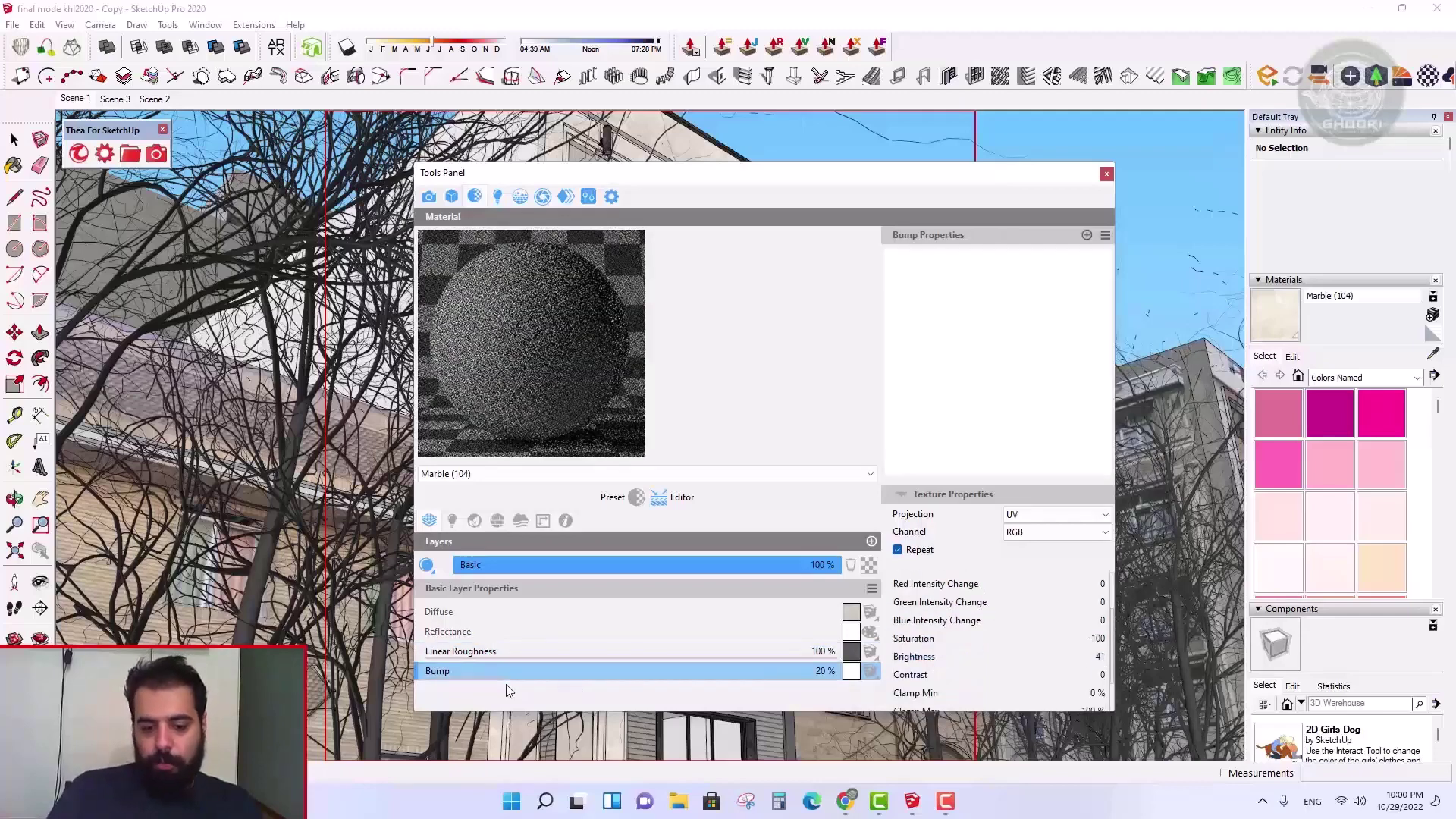
{"action": "mouse_move", "coordinate": [438, 672]}
{"action": "left_mouse_down"}
{"action": "mouse_move", "coordinate": [451, 659]}
{"action": "mouse_move", "coordinate": [523, 671]}
{"action": "left_mouse_up"}
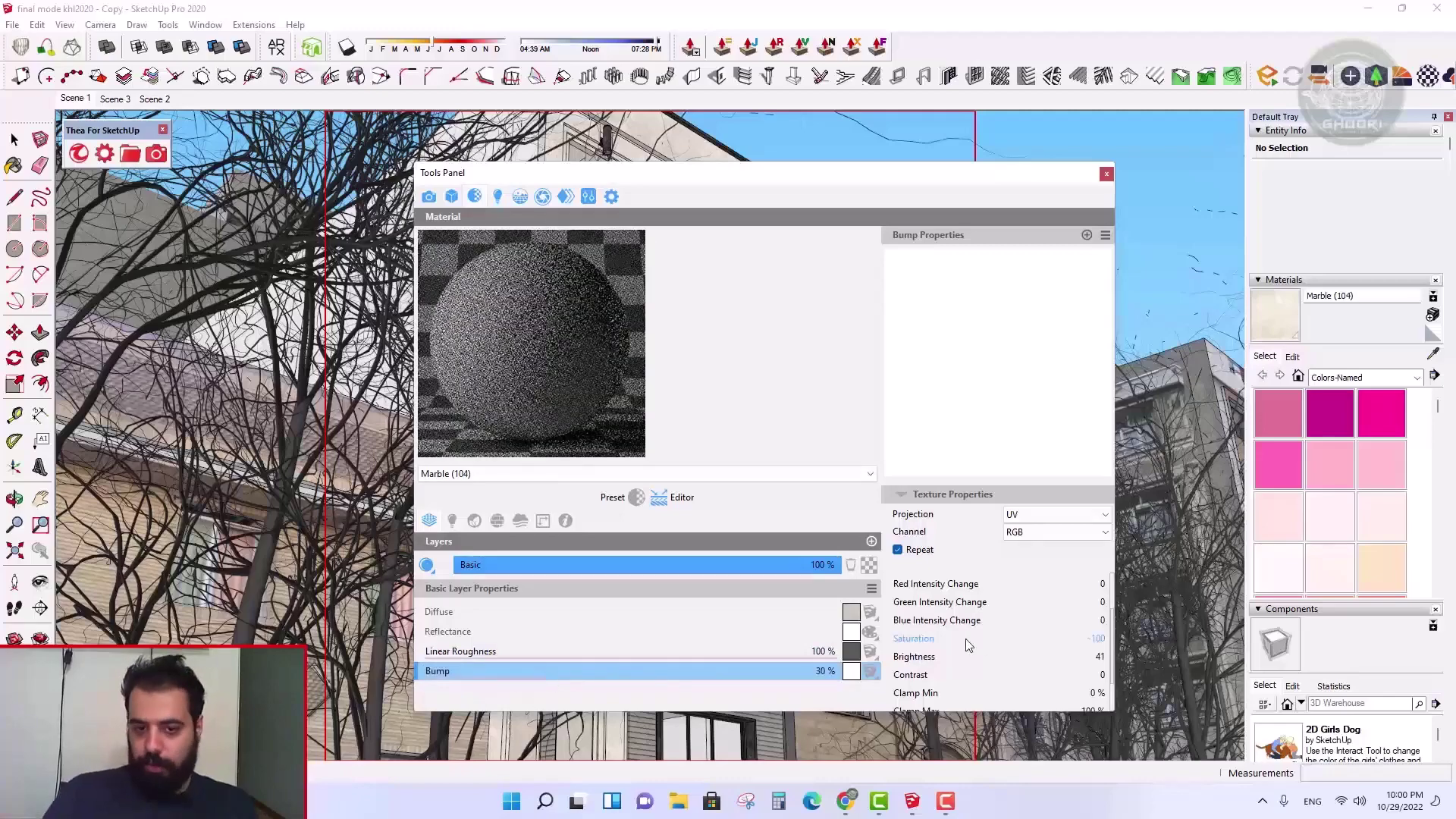
{"action": "left_click", "coordinate": [876, 679]}
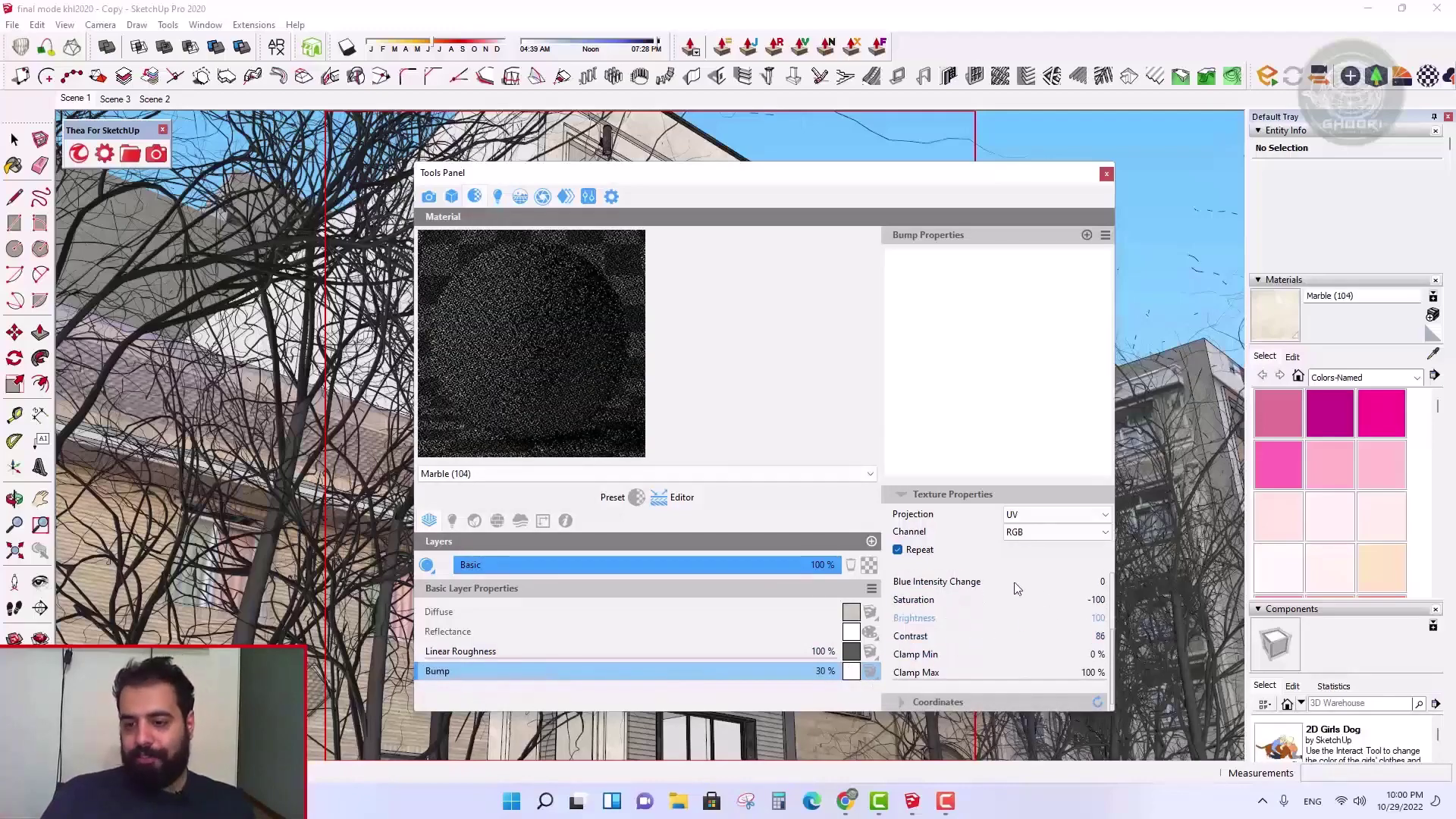
{"action": "left_click", "coordinate": [1096, 635]}
{"action": "scroll", "coordinate": [964, 615], "scroll_direction": "up", "scroll_amount": 3}
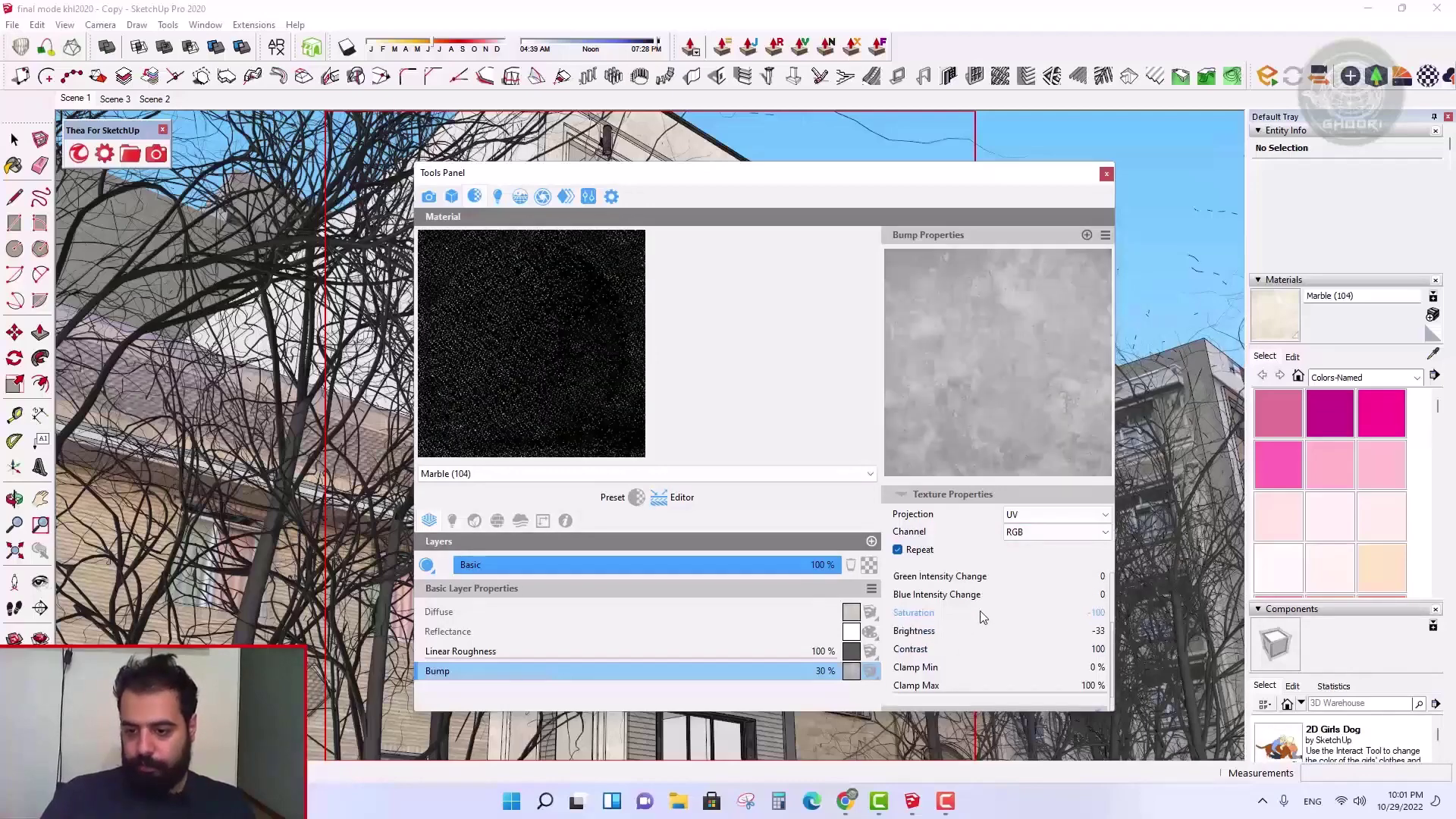
{"action": "left_click_drag", "start_coordinate": [965, 594], "coordinate": [910, 658]}
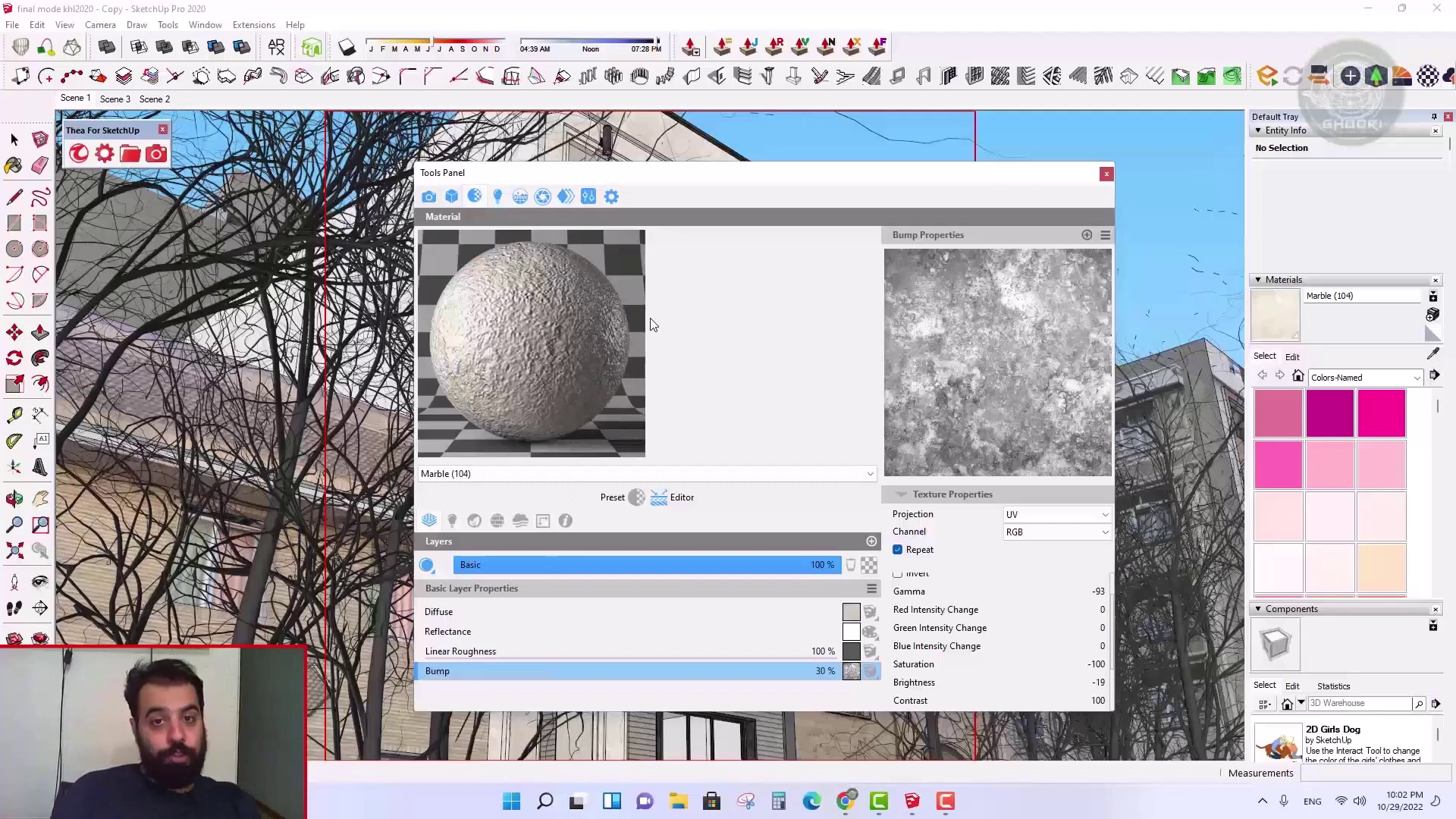
{"action": "left_click_drag", "start_coordinate": [818, 675], "coordinate": [433, 675]}
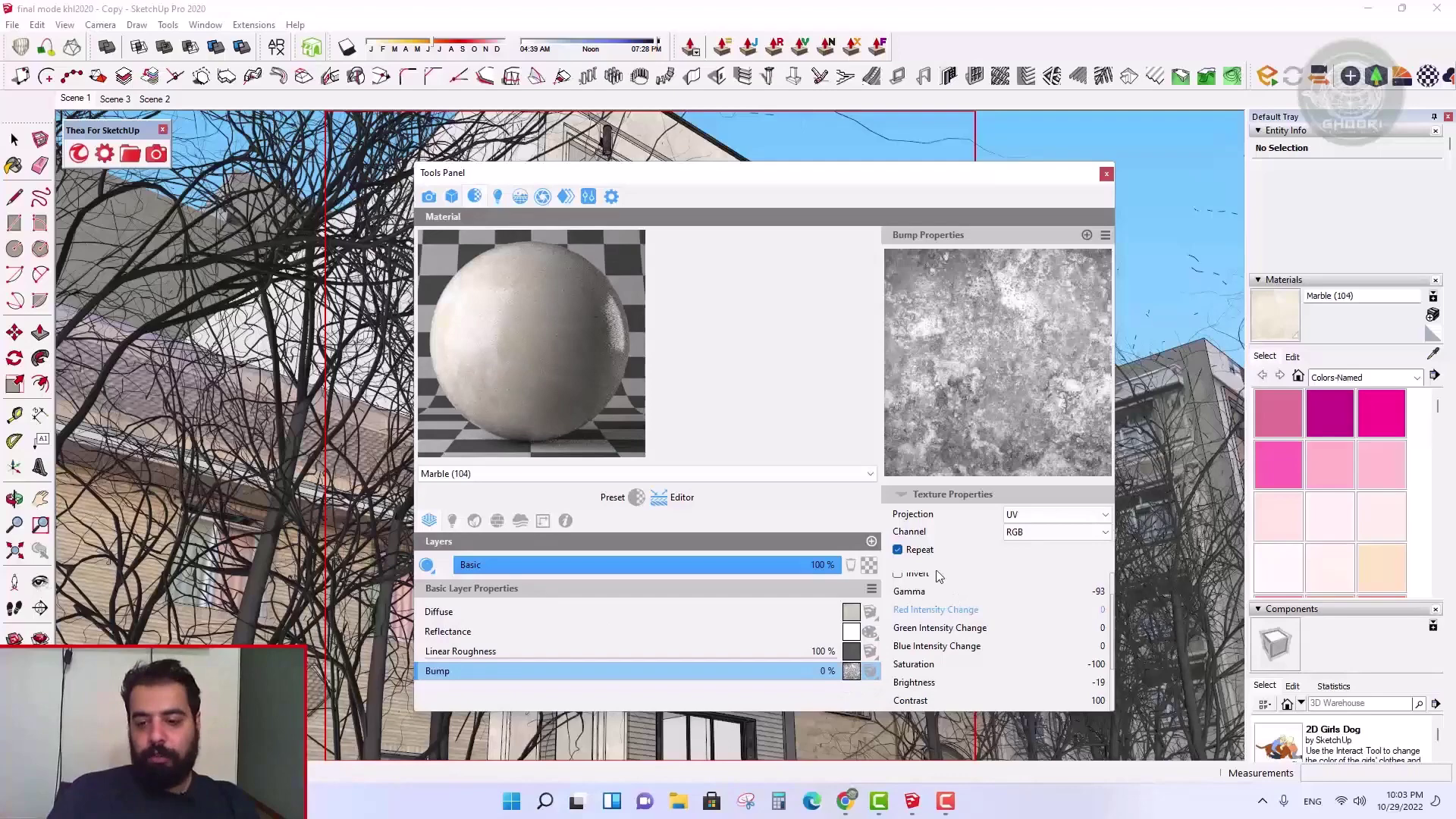
- Restore Marble's bump texture and set its gamma to 0 and brightness to 42
{"action": "key", "text": "Delete"}
{"action": "key", "text": "ctrl+z"}
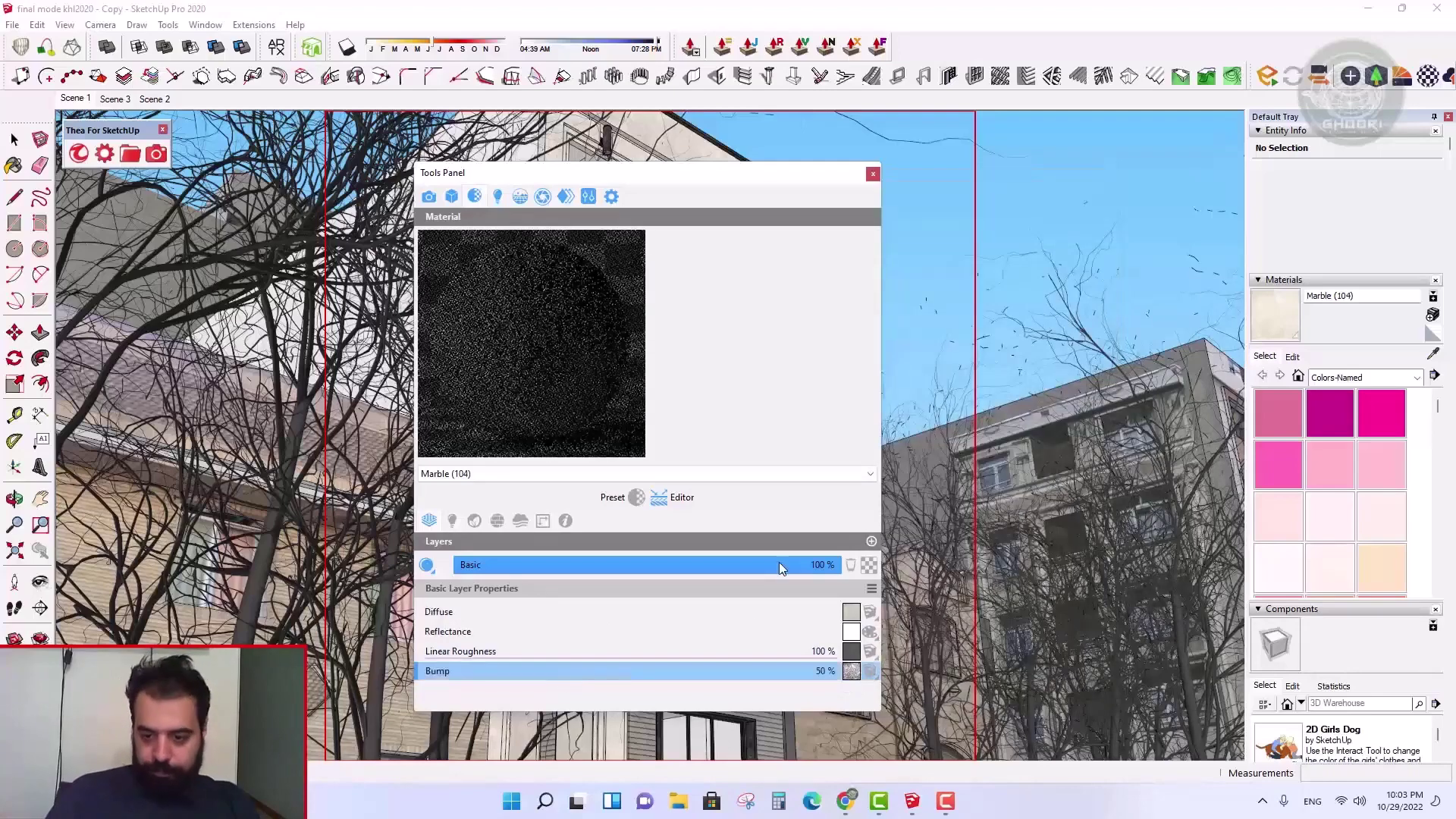
{"action": "scroll", "coordinate": [1056, 636], "scroll_direction": "down", "scroll_amount": 1}
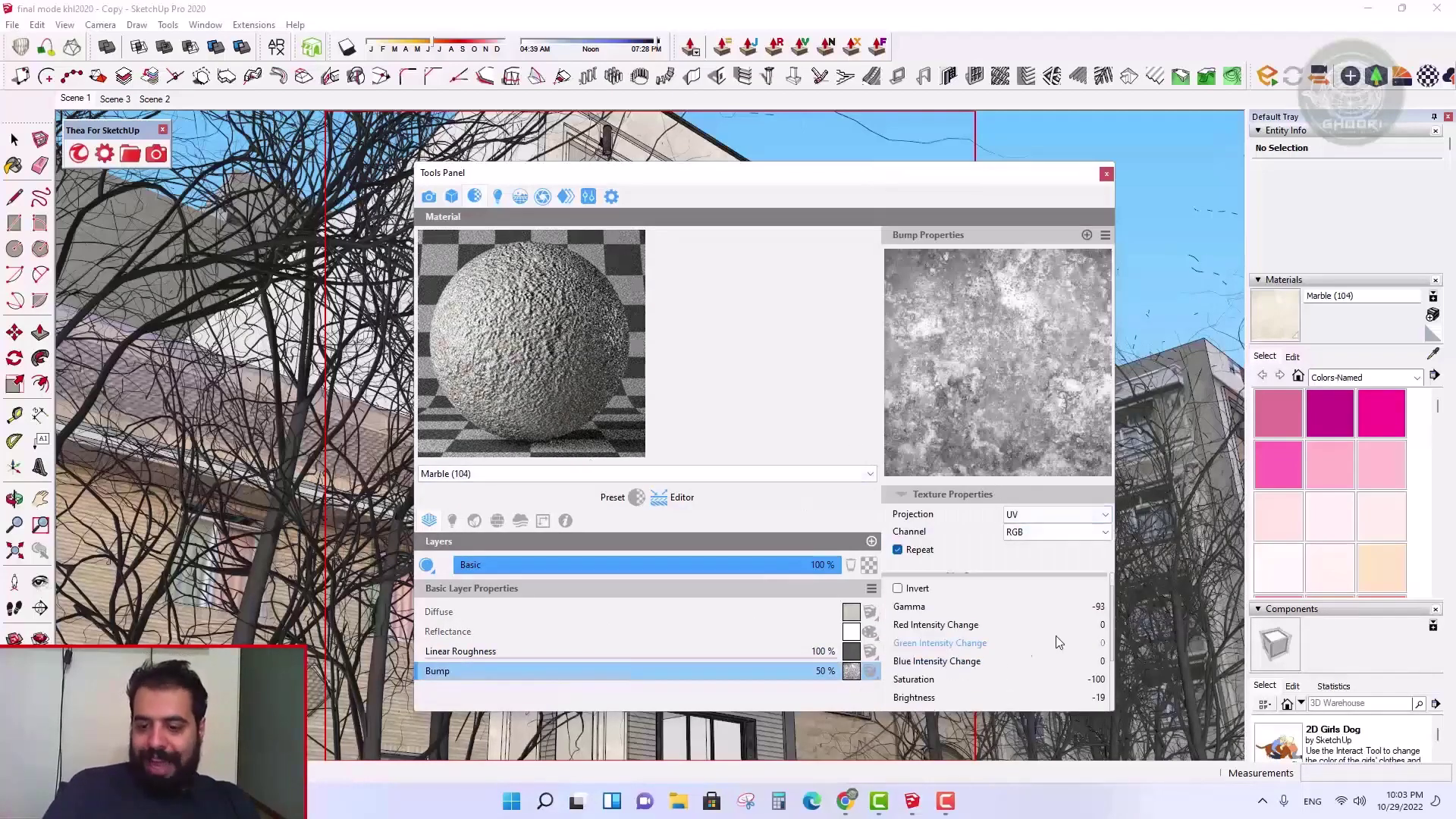
{"action": "type", "text": "0"}
{"action": "key", "text": "Return"}
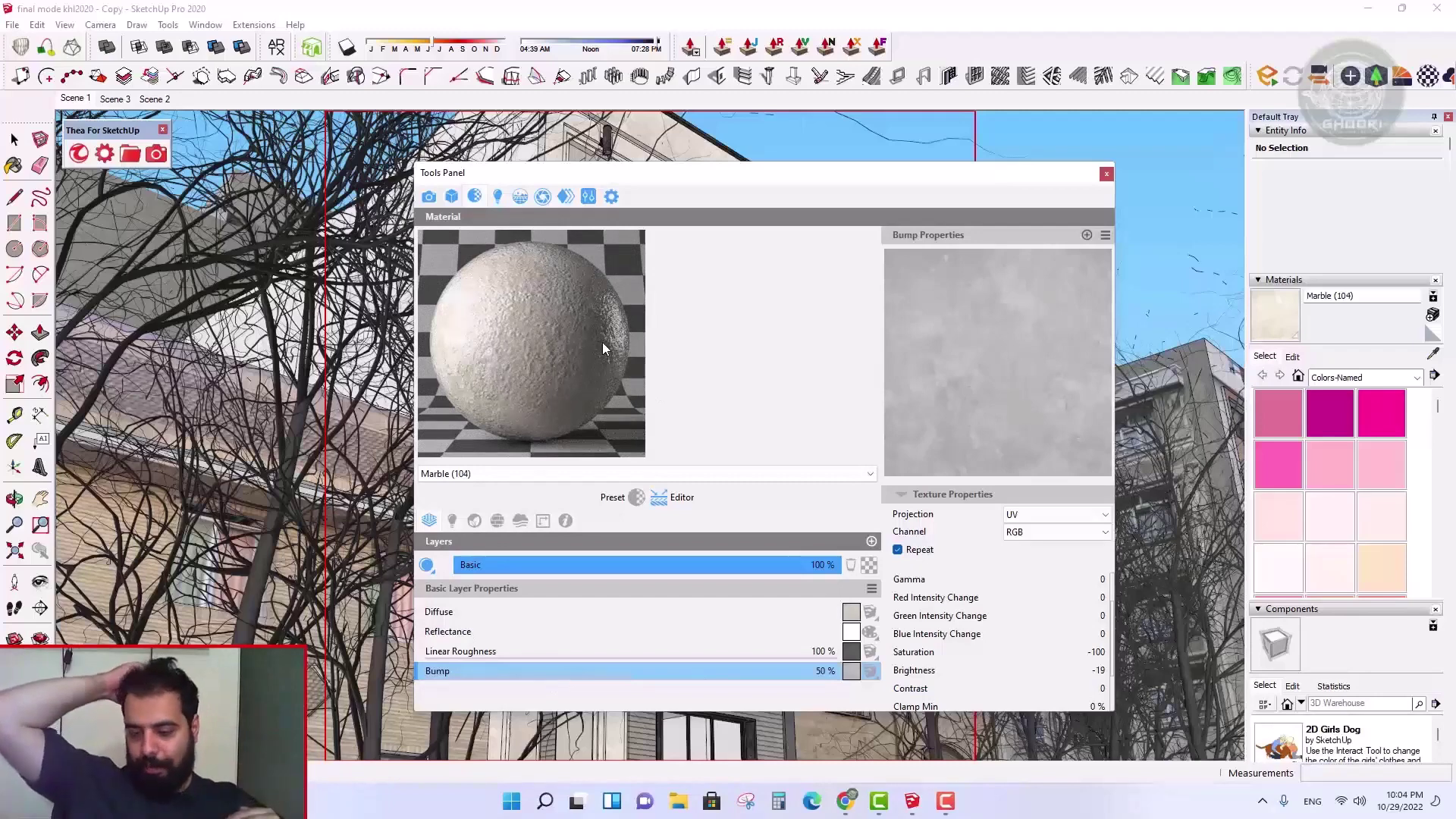
{"action": "key", "text": "Return"}
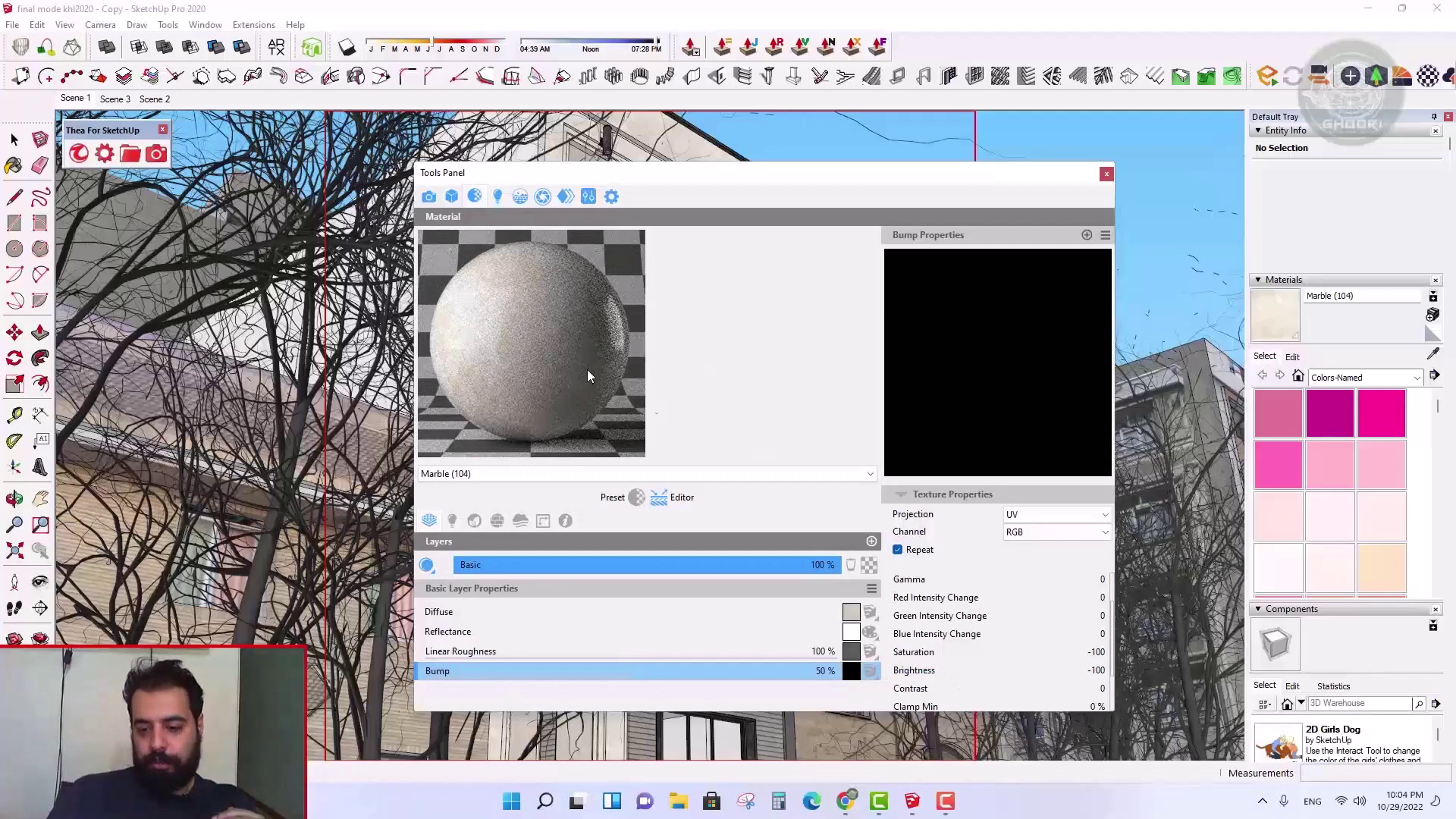
{"action": "key", "text": "Return"}
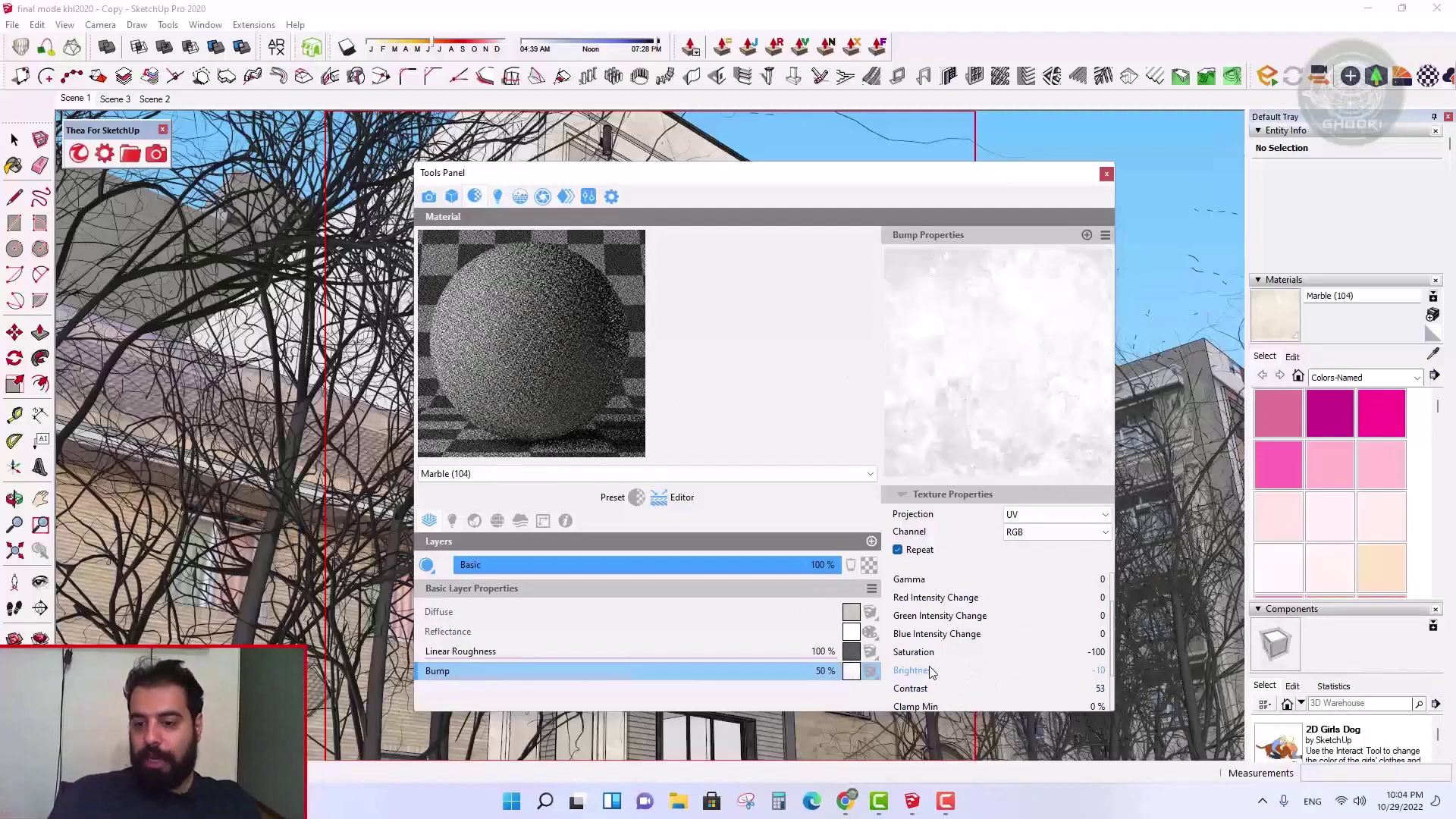
- Darken the bump texture to brightness -32, then delete it from the material
{"action": "left_click_drag", "start_coordinate": [930, 666], "coordinate": [910, 665]}
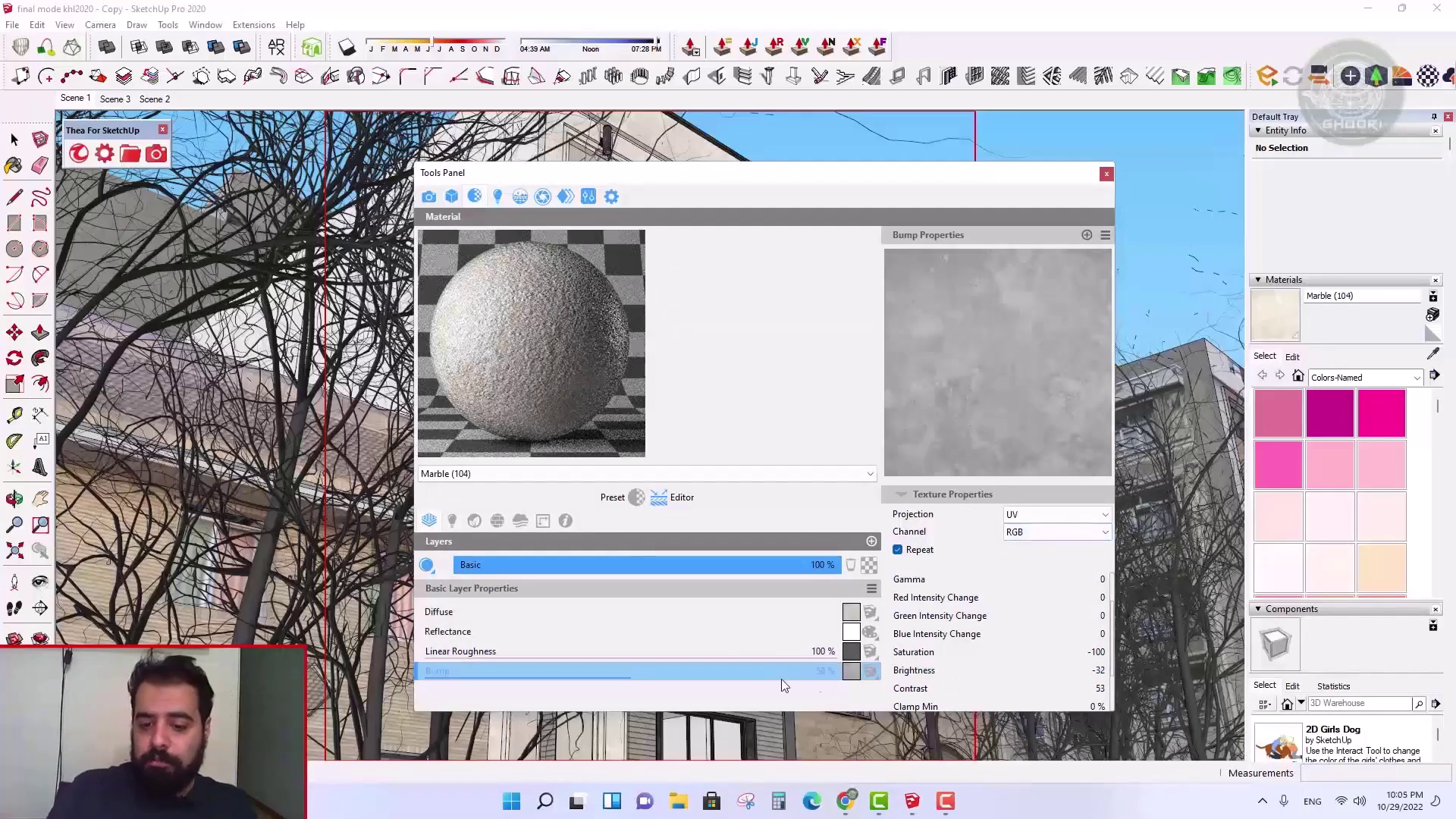
{"action": "right_click", "coordinate": [856, 674]}
{"action": "left_click", "coordinate": [899, 700]}
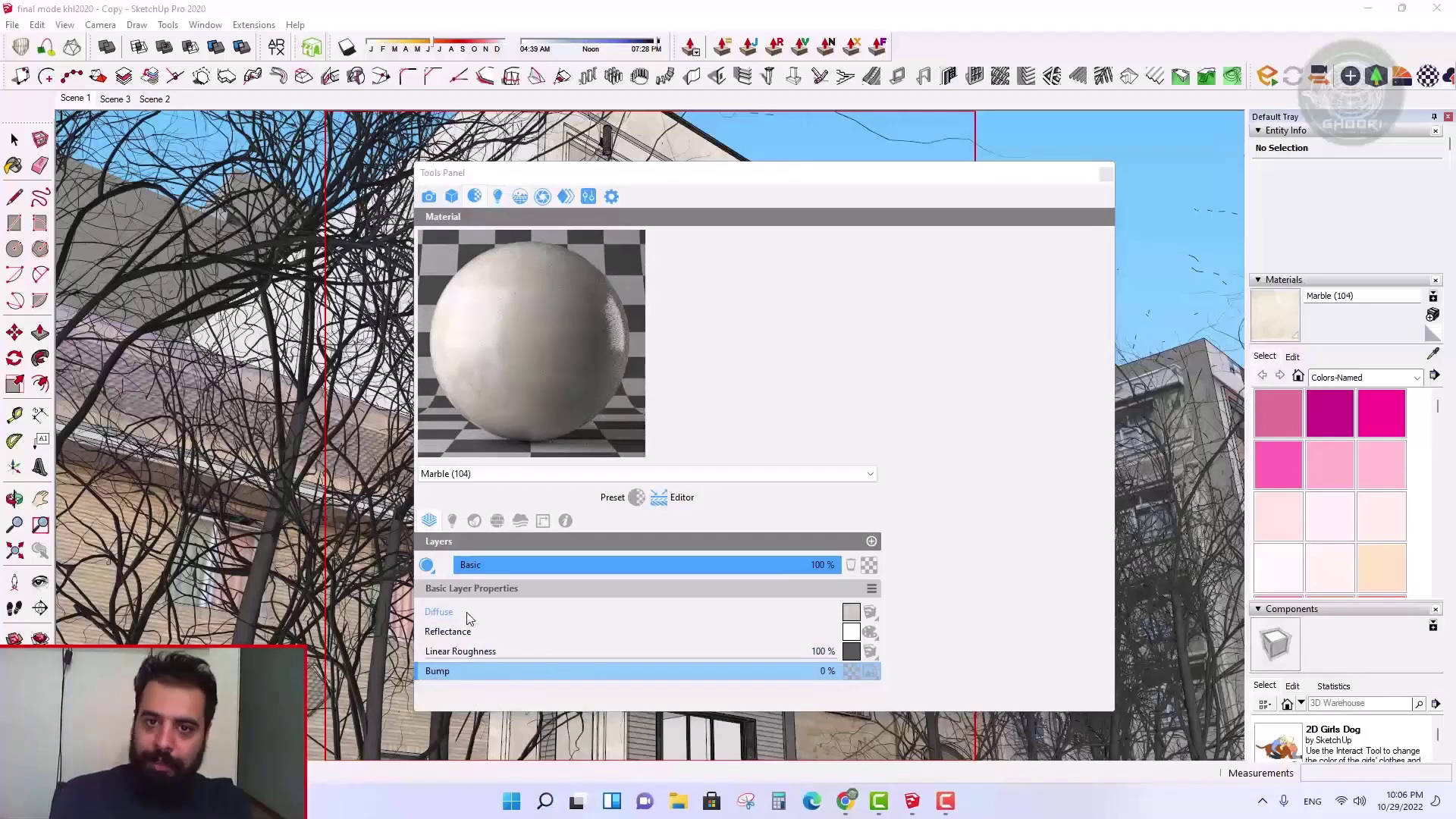
- Check the Brick_Modern texture folder in File Explorer beside the material editor
{"action": "mouse_move", "coordinate": [750, 173]}
{"action": "left_mouse_down"}
{"action": "mouse_move", "coordinate": [774, 389]}
{"action": "mouse_move", "coordinate": [785, 166]}
{"action": "left_mouse_up"}
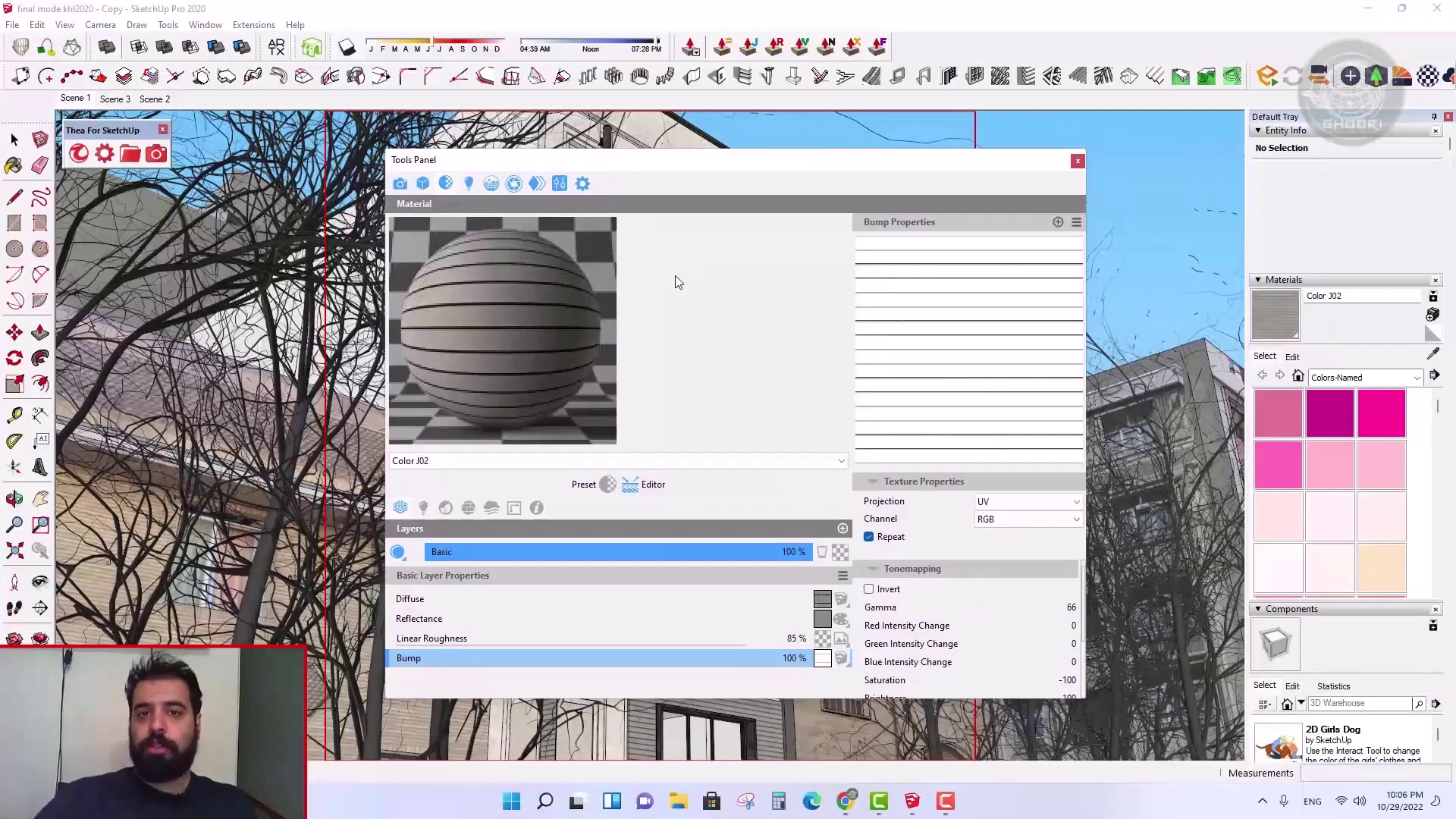
{"action": "left_click", "coordinate": [679, 801]}
{"action": "double_click", "coordinate": [319, 376]}
{"action": "left_click_drag", "start_coordinate": [683, 11], "coordinate": [557, 235]}
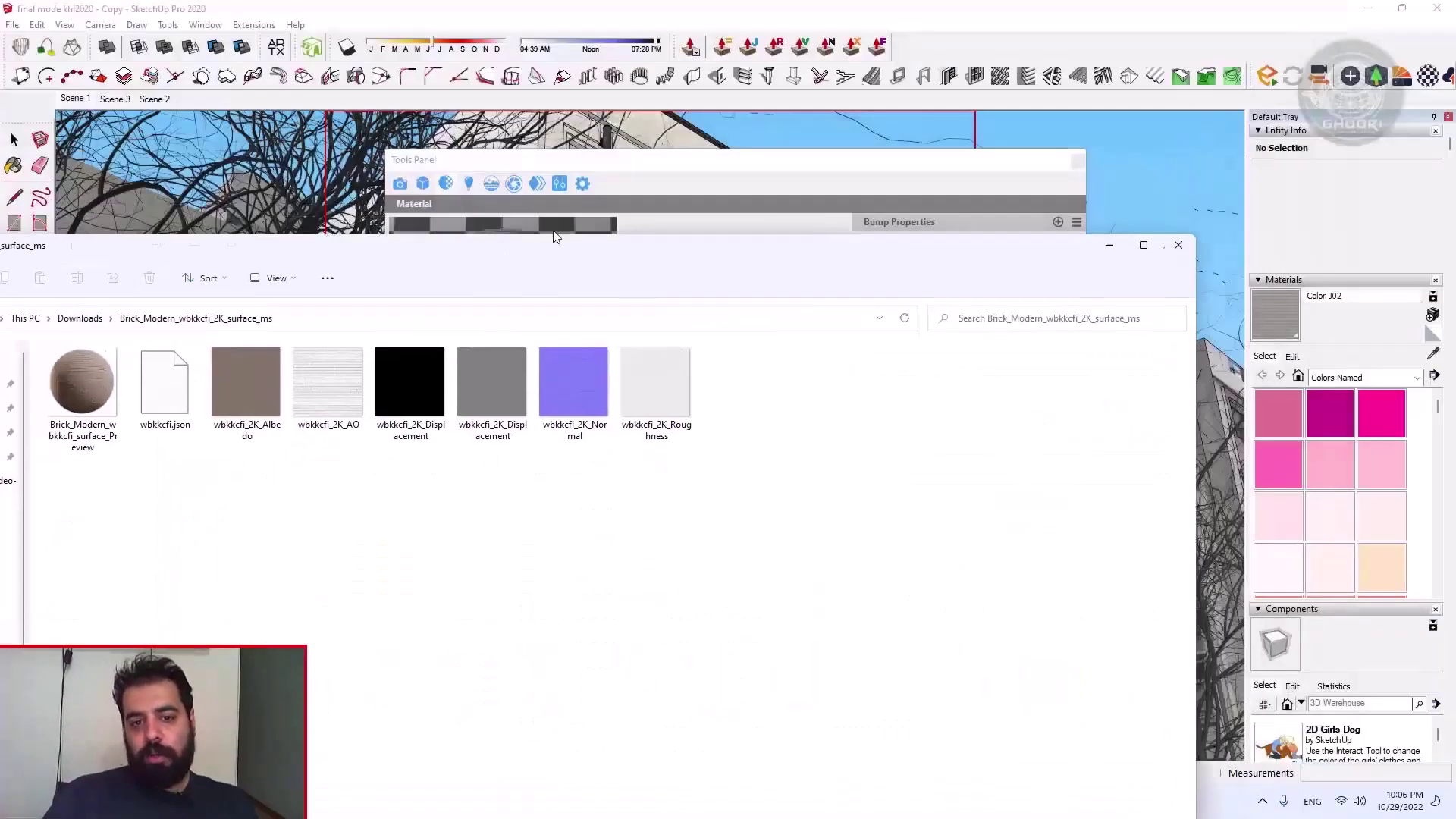
{"action": "left_click", "coordinate": [809, 671]}
- Delete the texture maps from Color J02's map slots
{"action": "right_click", "coordinate": [836, 599]}
{"action": "left_click", "coordinate": [865, 637]}
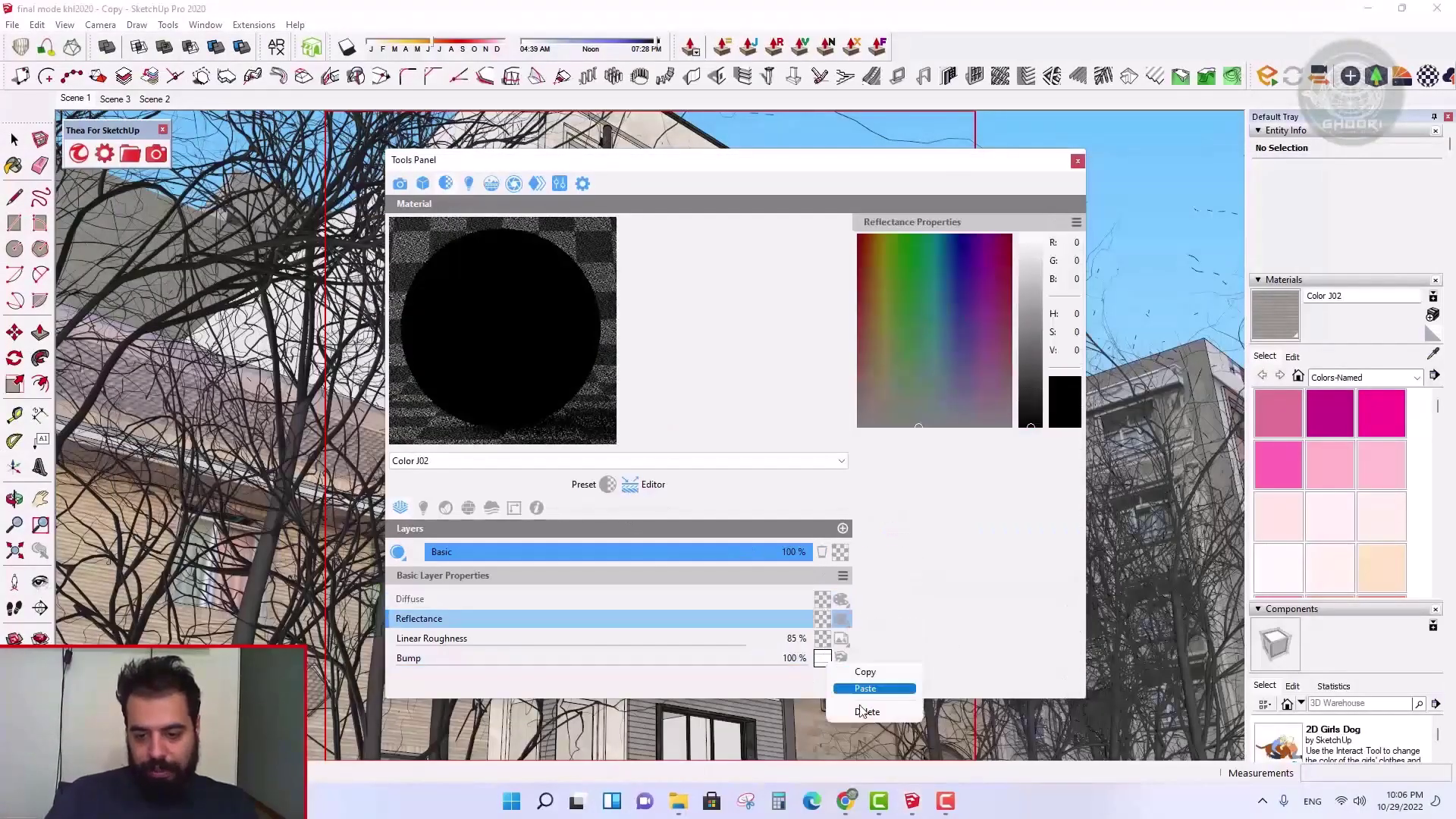
{"action": "right_click", "coordinate": [837, 661]}
{"action": "left_click", "coordinate": [866, 677]}
{"action": "mouse_move", "coordinate": [700, 163]}
{"action": "left_mouse_down"}
{"action": "mouse_move", "coordinate": [635, 184]}
{"action": "mouse_move", "coordinate": [635, 364]}
{"action": "mouse_move", "coordinate": [654, 217]}
{"action": "left_mouse_up"}
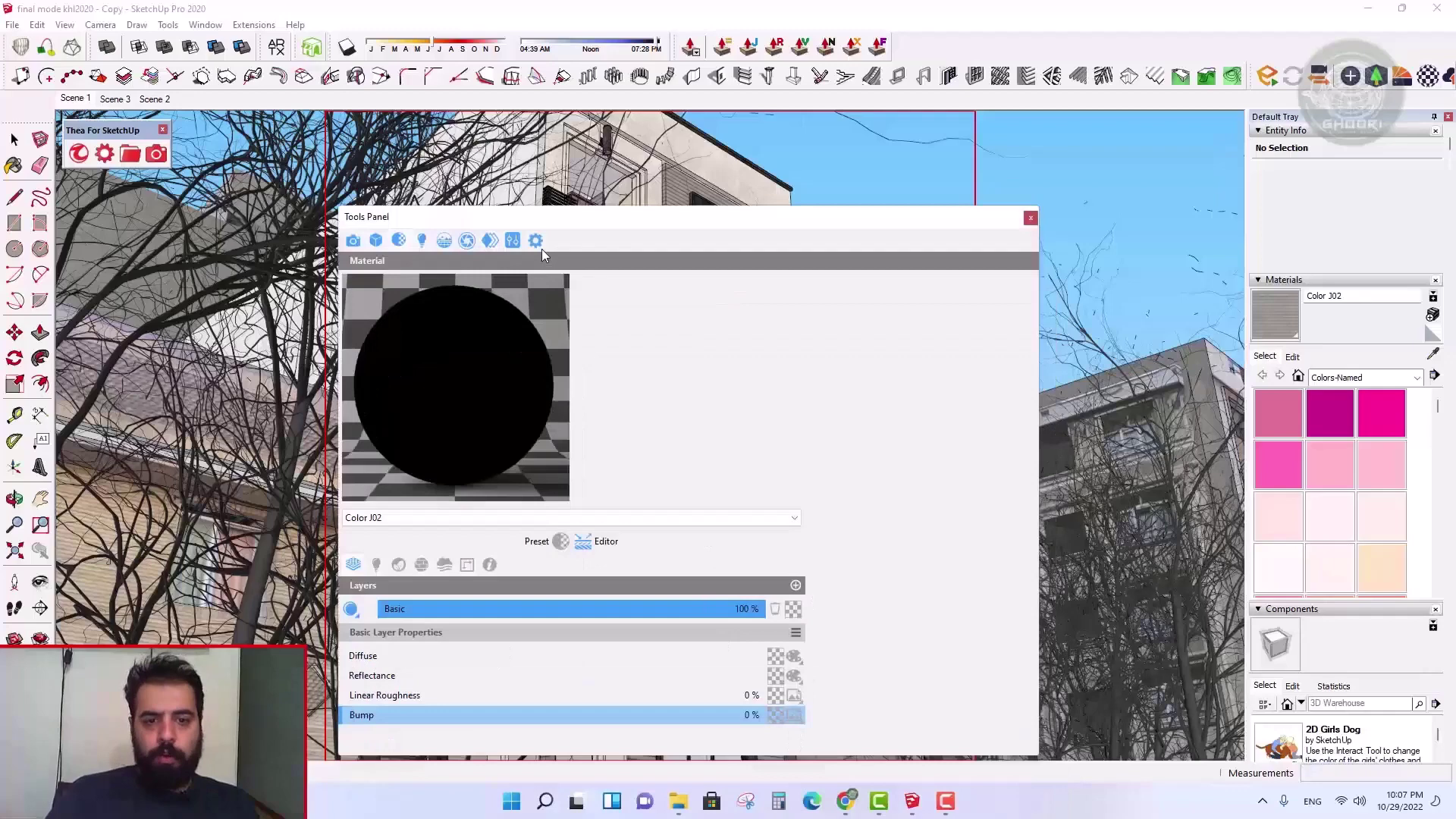
- Load the Brick_Modern Albedo jpg as Color J02's diffuse texture
{"action": "mouse_move", "coordinate": [537, 219]}
{"action": "left_mouse_down"}
{"action": "mouse_move", "coordinate": [558, 375]}
{"action": "mouse_move", "coordinate": [580, 185]}
{"action": "left_mouse_up"}
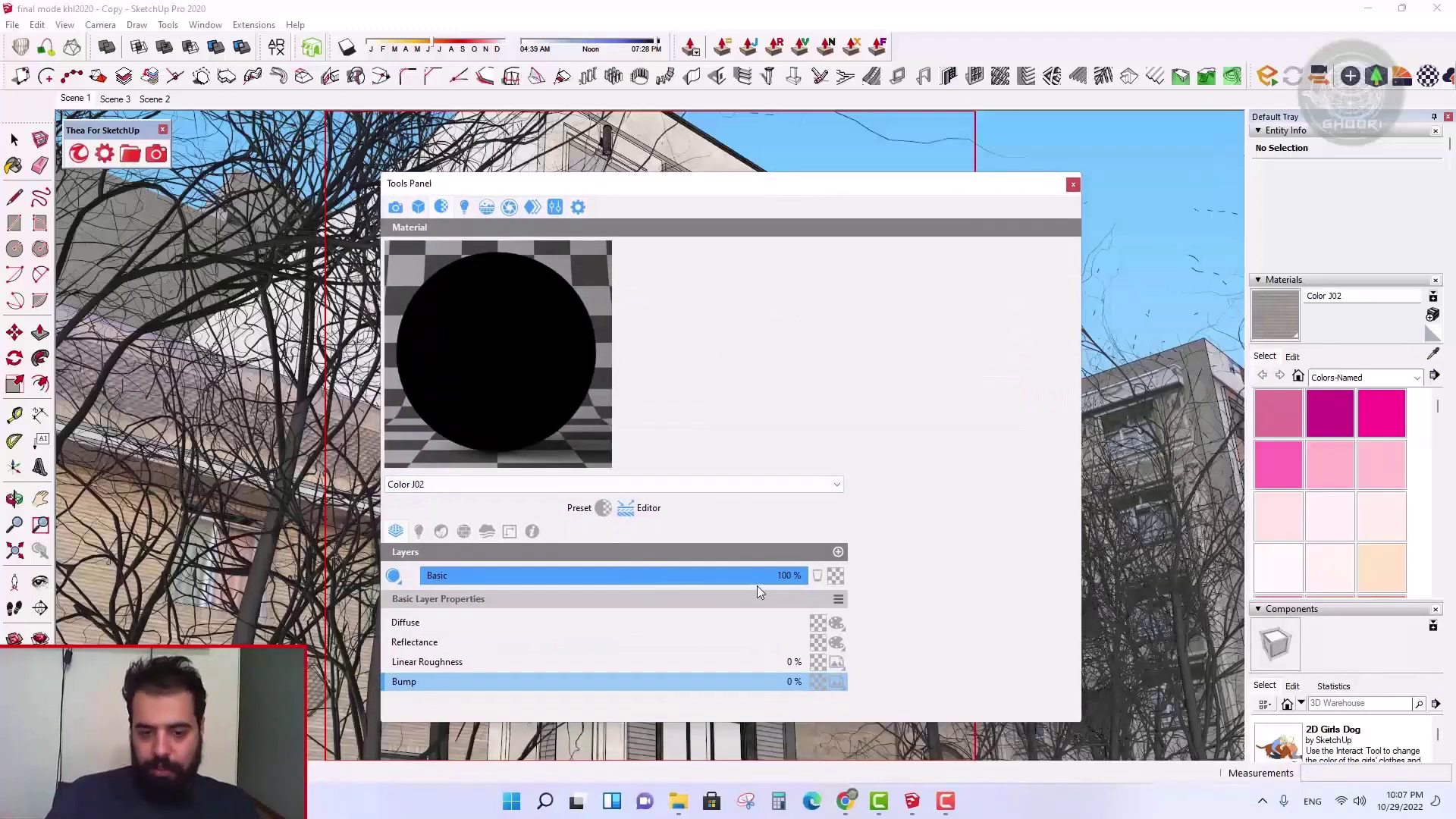
{"action": "left_click", "coordinate": [837, 624]}
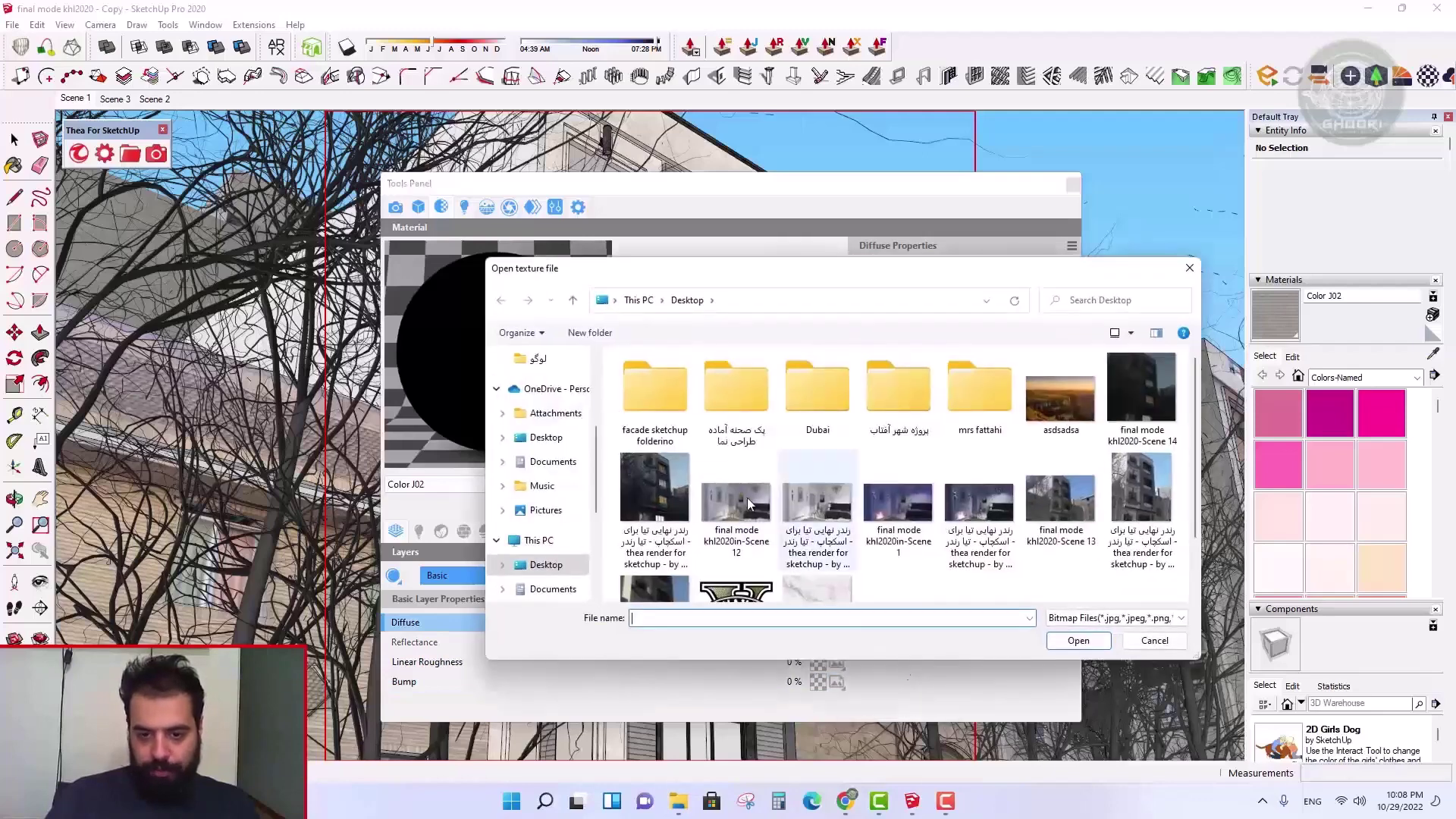
{"action": "left_click", "coordinate": [552, 589]}
{"action": "double_click", "coordinate": [655, 393]}
{"action": "left_click", "coordinate": [738, 387]}
{"action": "left_click", "coordinate": [1079, 641]}
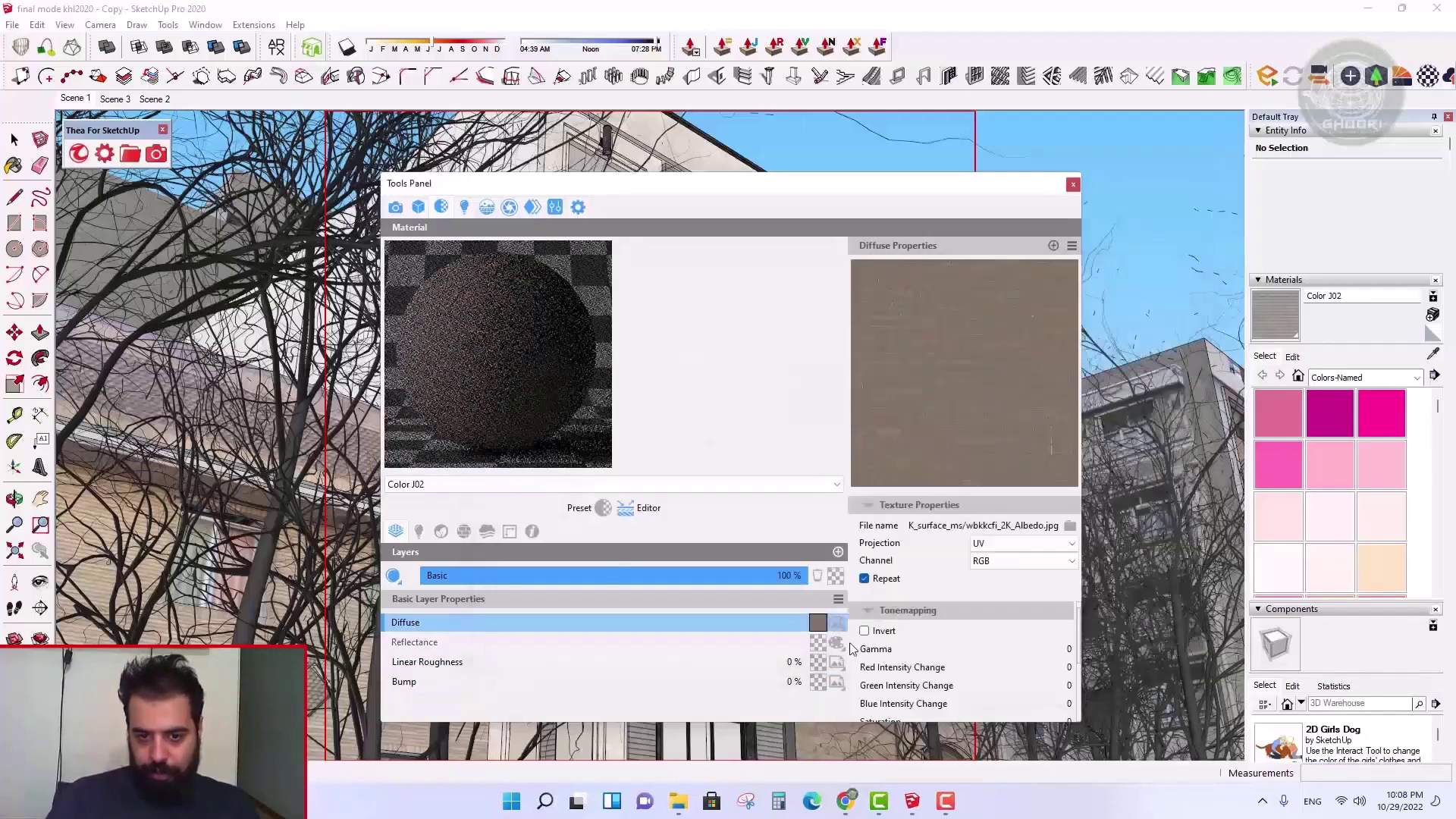
{"action": "left_click", "coordinate": [837, 644]}
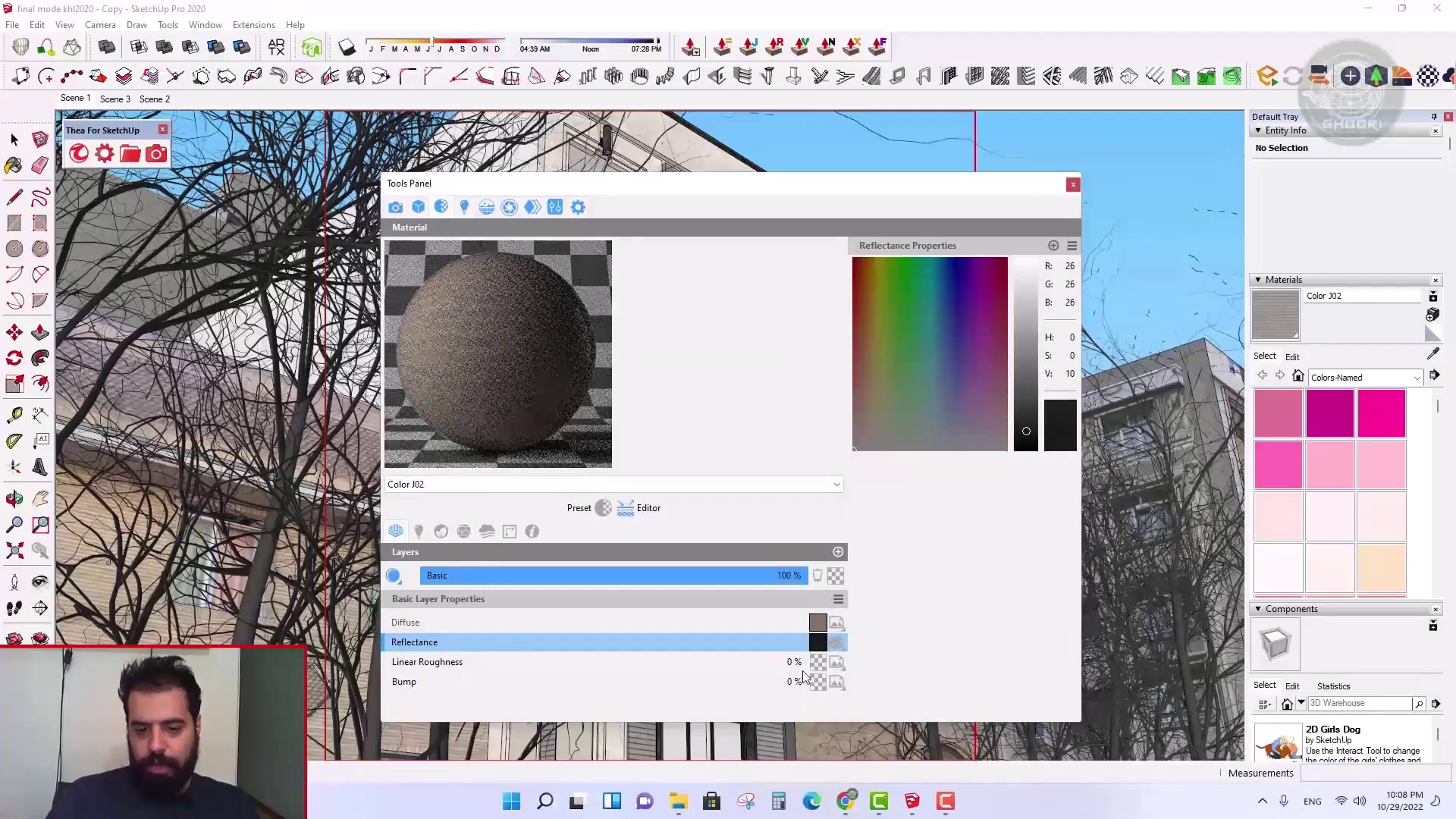
- Load the roughness texture, darken it to brightness -32, and set Linear Roughness to 100%
{"action": "left_click", "coordinate": [837, 643]}
{"action": "double_click", "coordinate": [925, 393]}
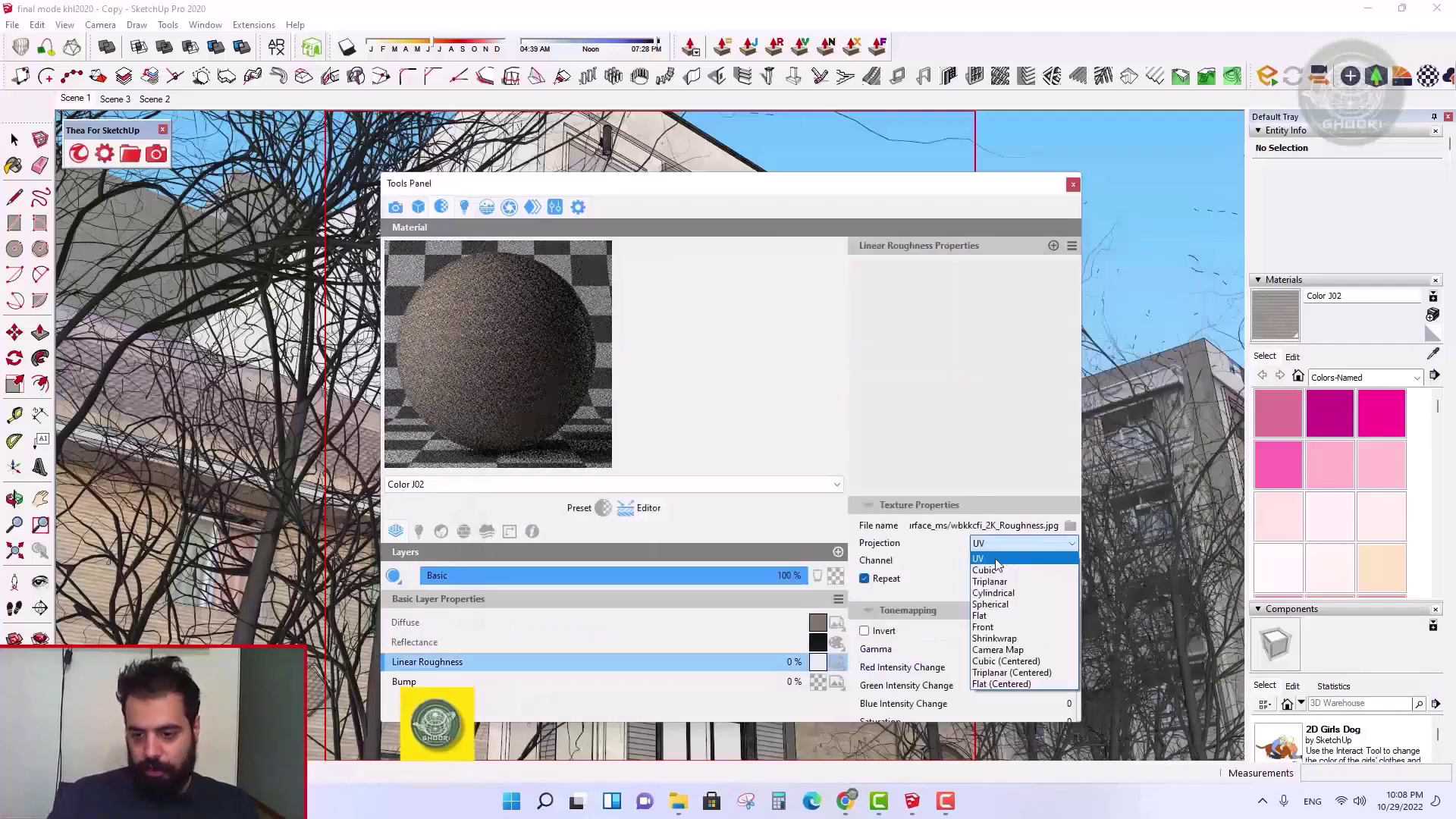
{"action": "double_click", "coordinate": [1065, 649]}
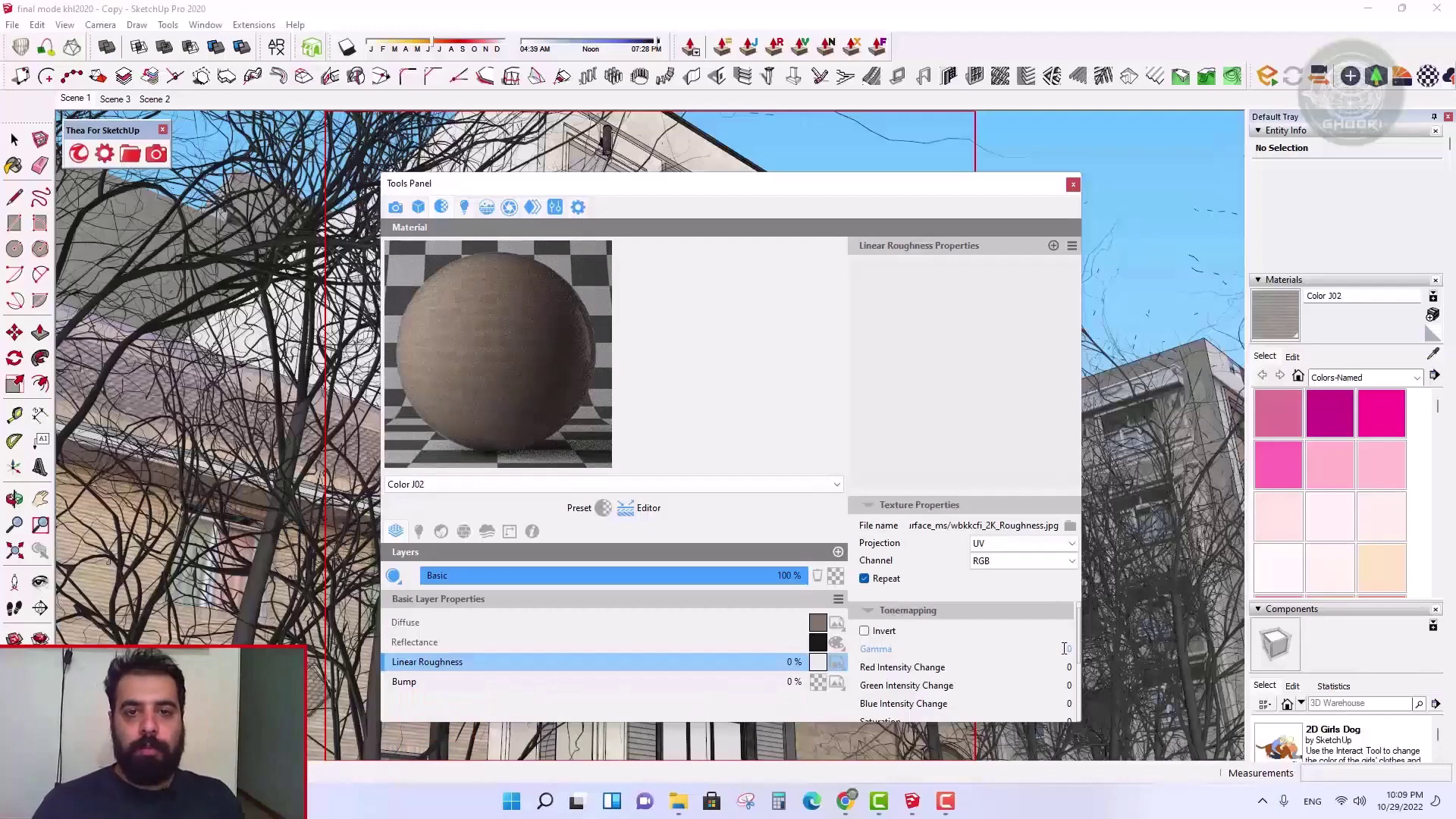
{"action": "scroll", "coordinate": [1003, 672], "scroll_direction": "down", "scroll_amount": 2}
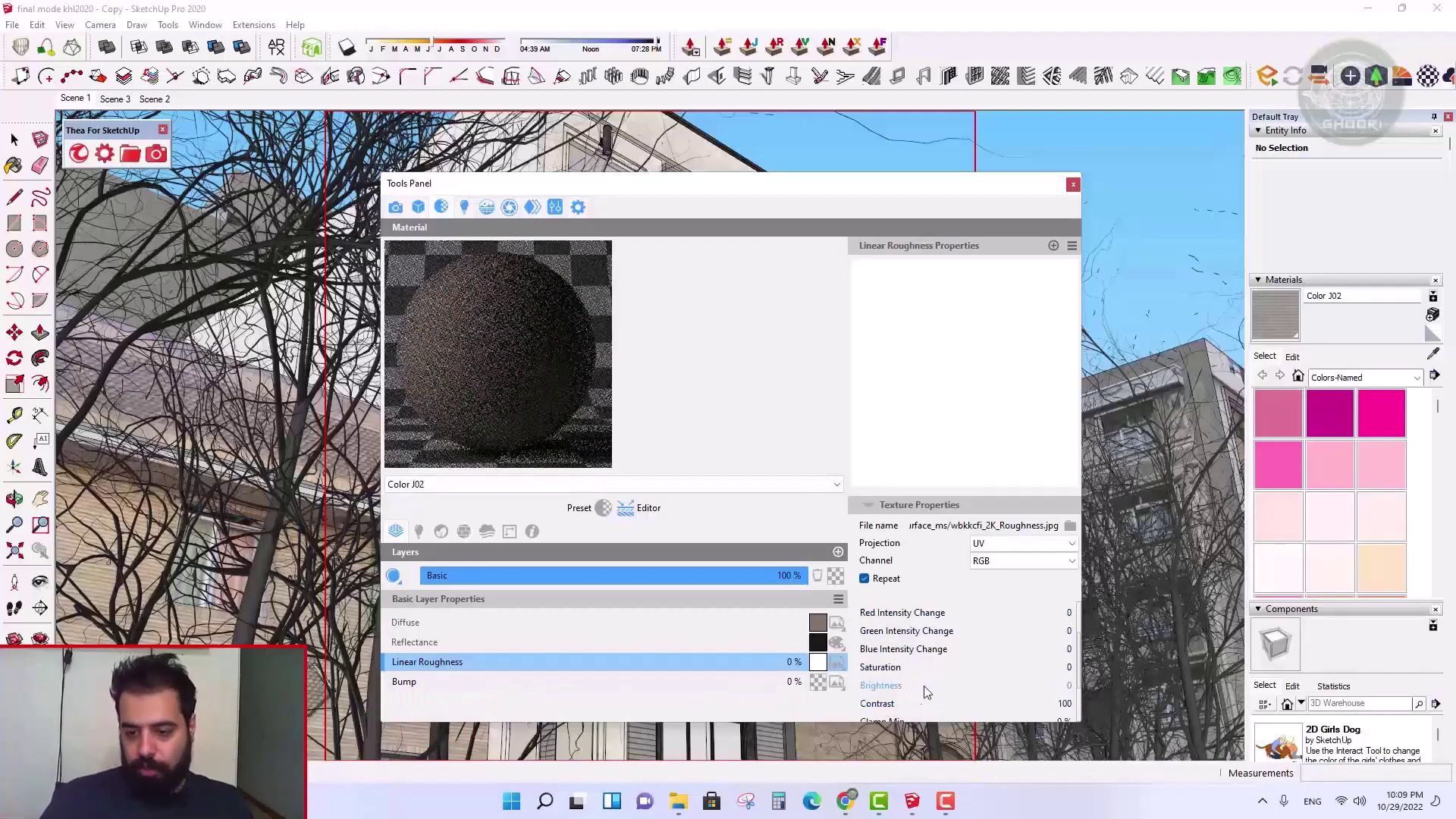
{"action": "left_click_drag", "start_coordinate": [1003, 686], "coordinate": [986, 687]}
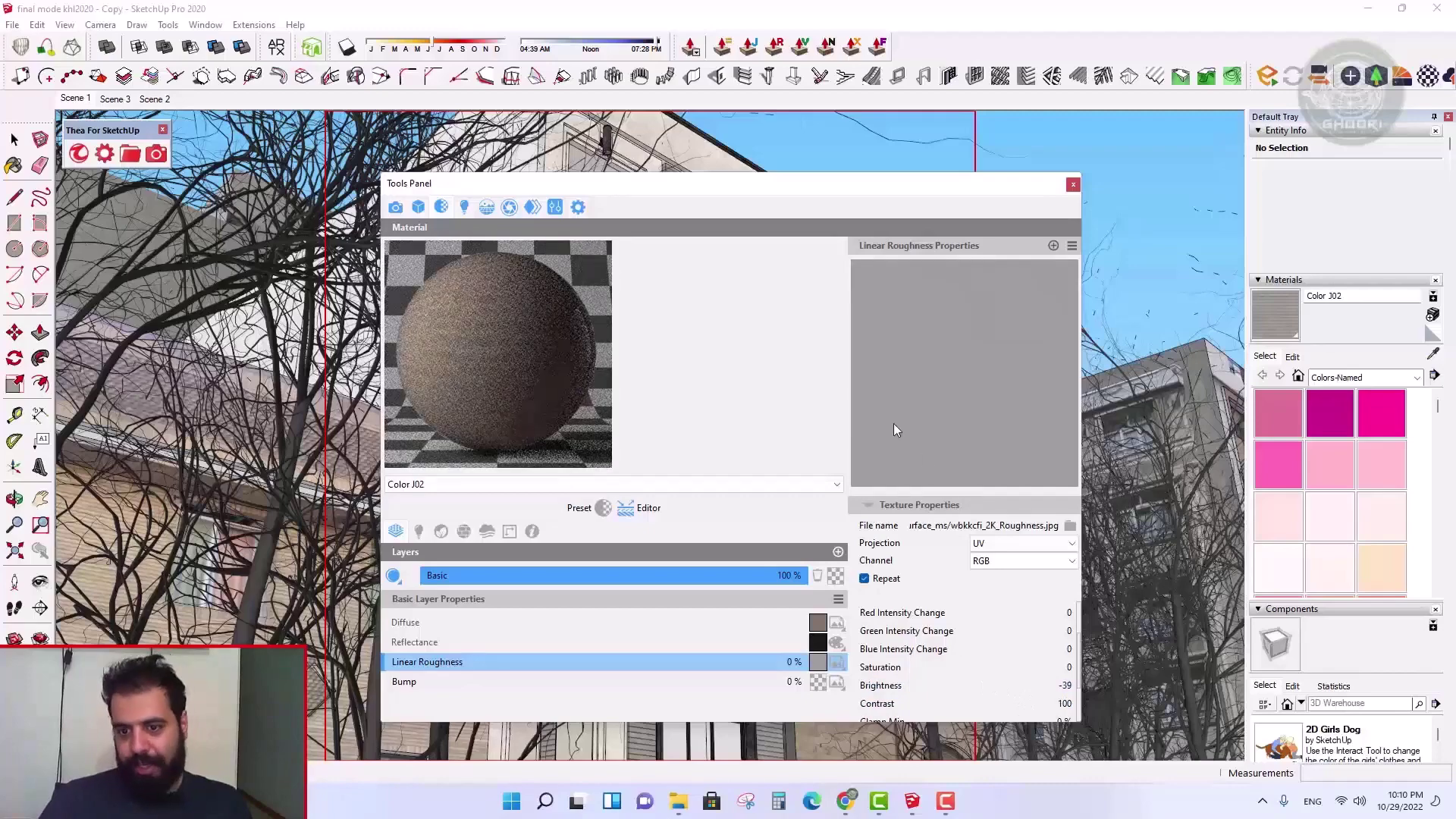
{"action": "scroll", "coordinate": [925, 632], "scroll_direction": "up", "scroll_amount": 2}
{"action": "scroll", "coordinate": [941, 636], "scroll_direction": "down", "scroll_amount": 2}
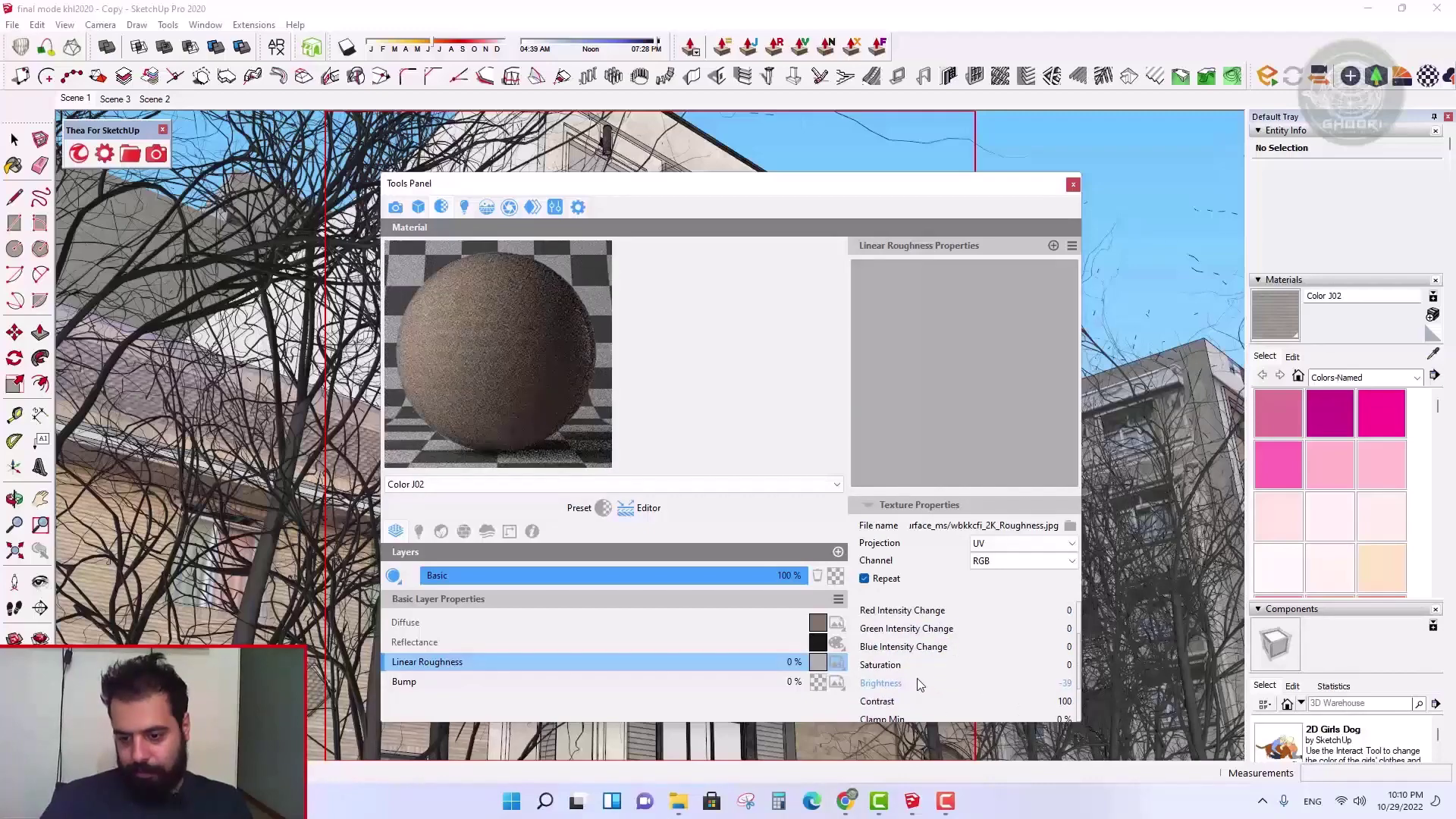
{"action": "scroll", "coordinate": [923, 678], "scroll_direction": "down", "scroll_amount": 2}
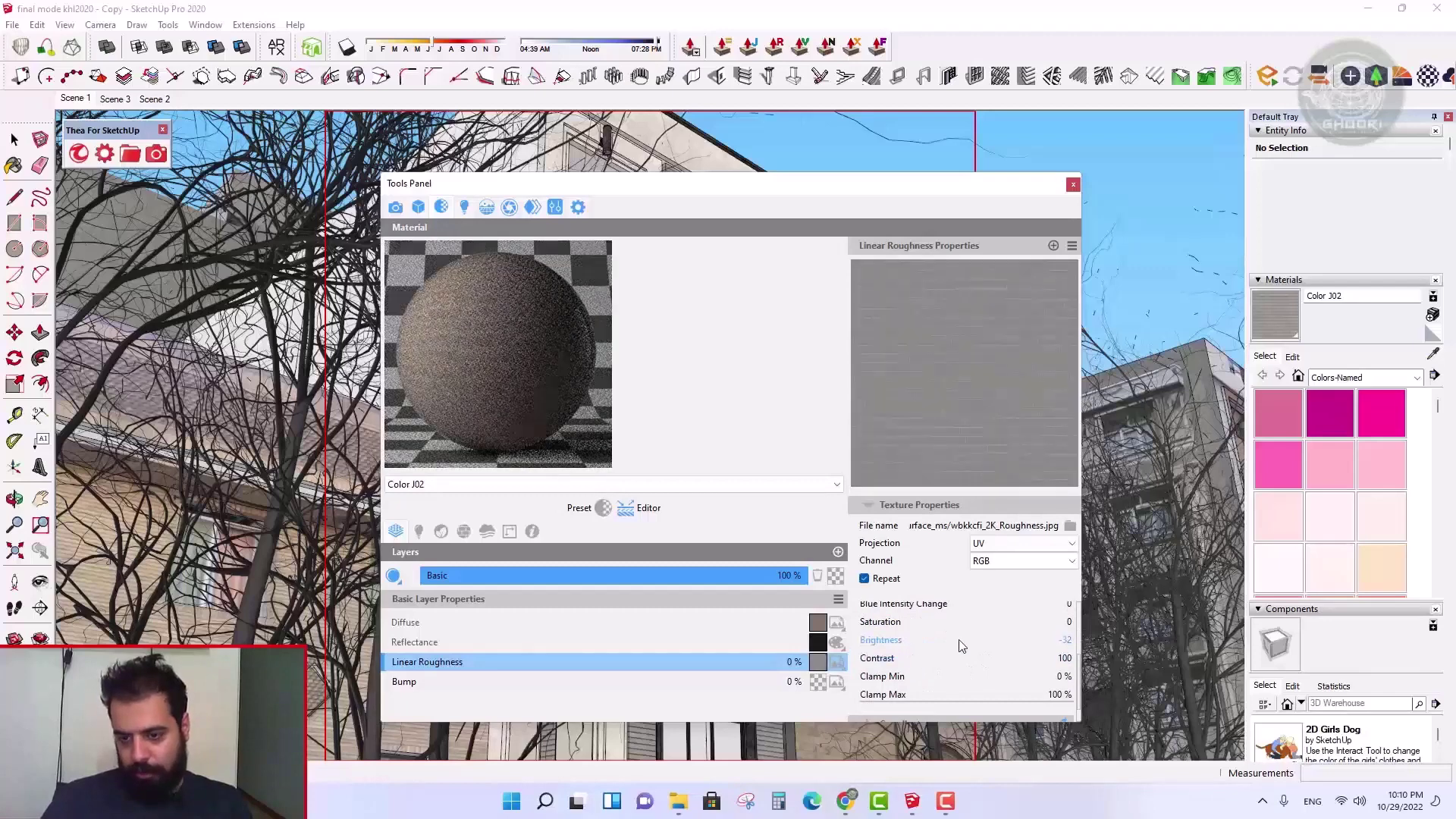
{"action": "left_click", "coordinate": [782, 660]}
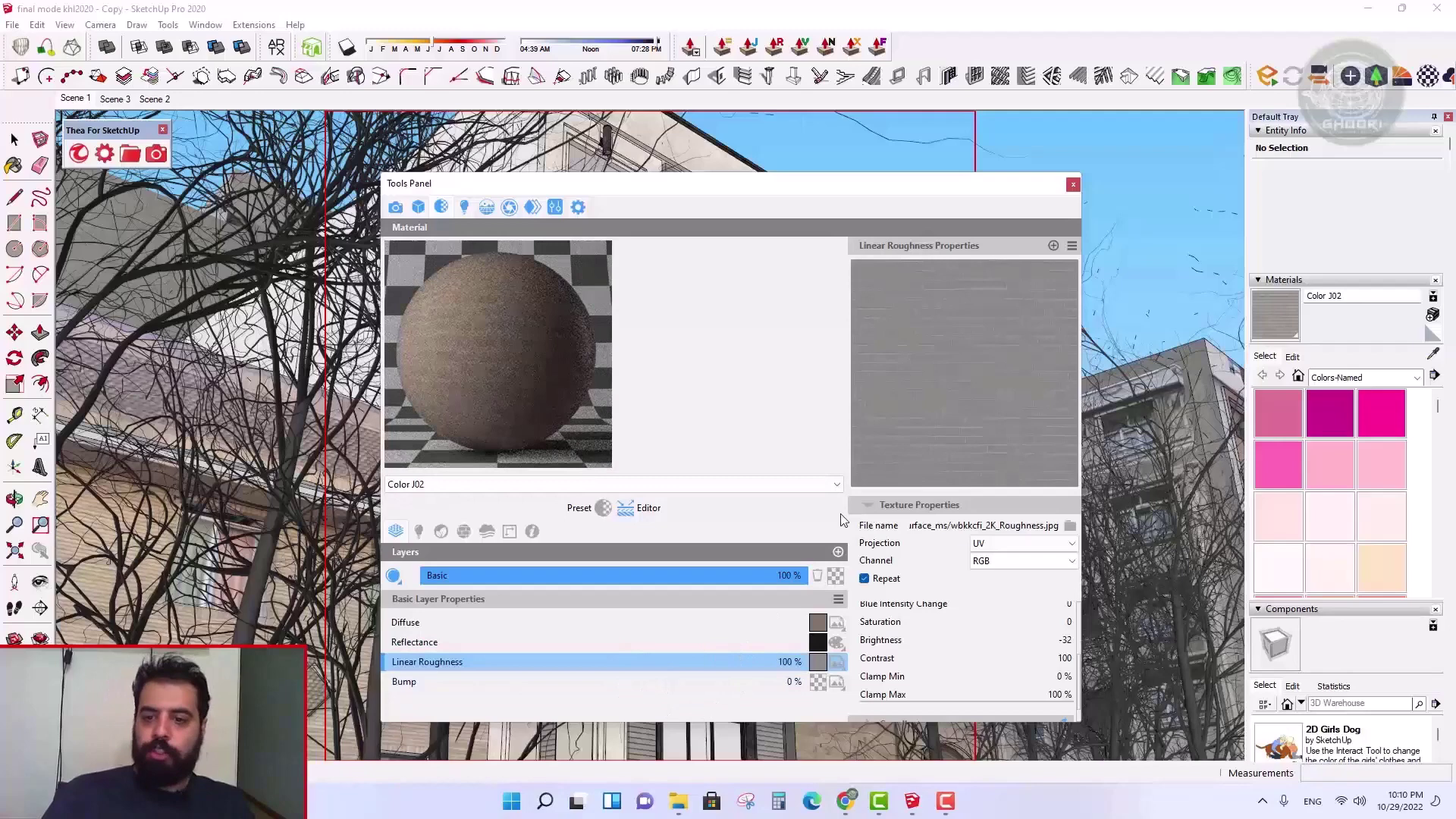
{"action": "left_click", "coordinate": [835, 682]}
- Load wbkkcfi_2K_Displacement.jpg into Color J02's Bump slot
{"action": "left_click", "coordinate": [876, 729]}
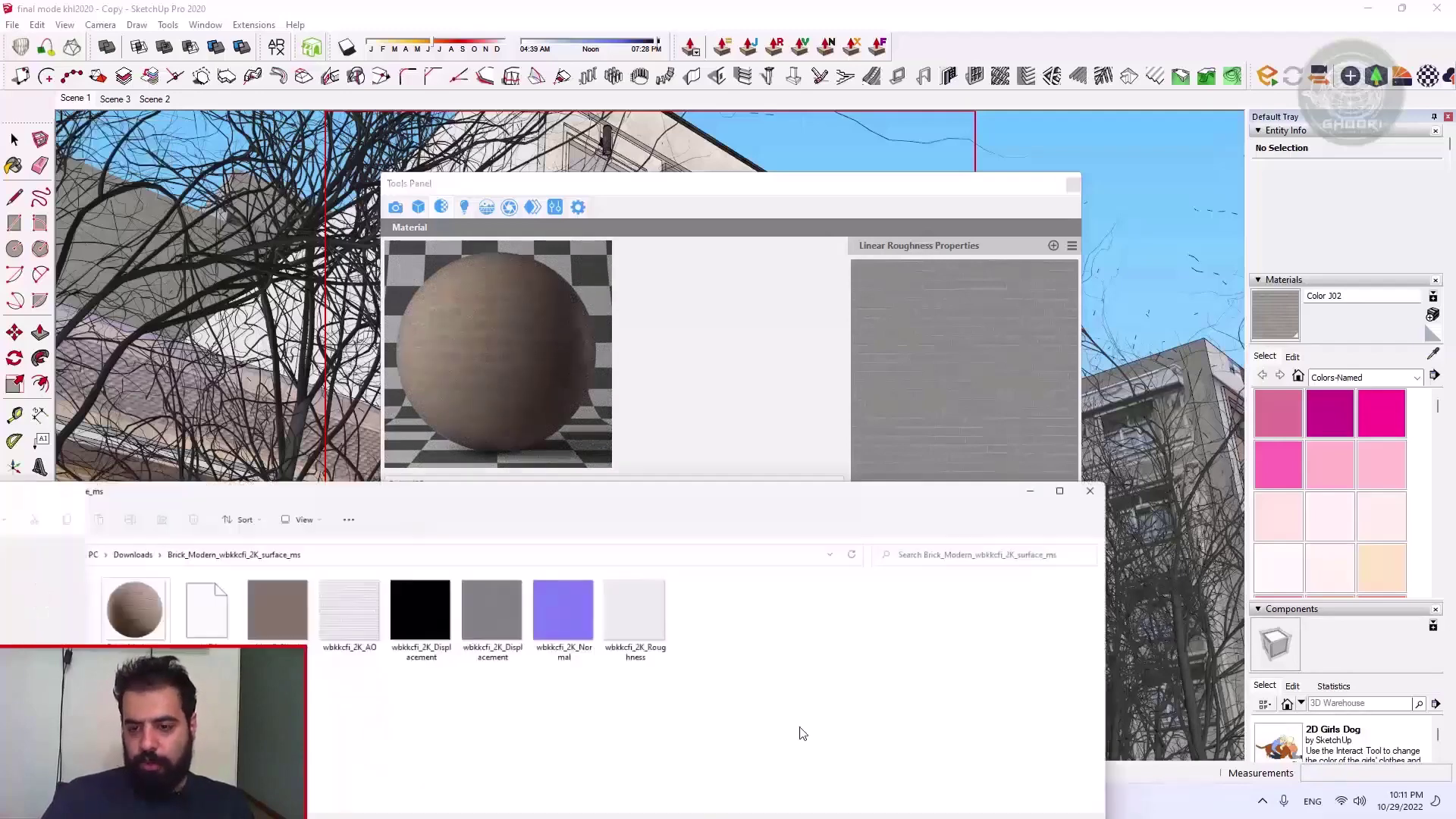
{"action": "double_click", "coordinate": [467, 591]}
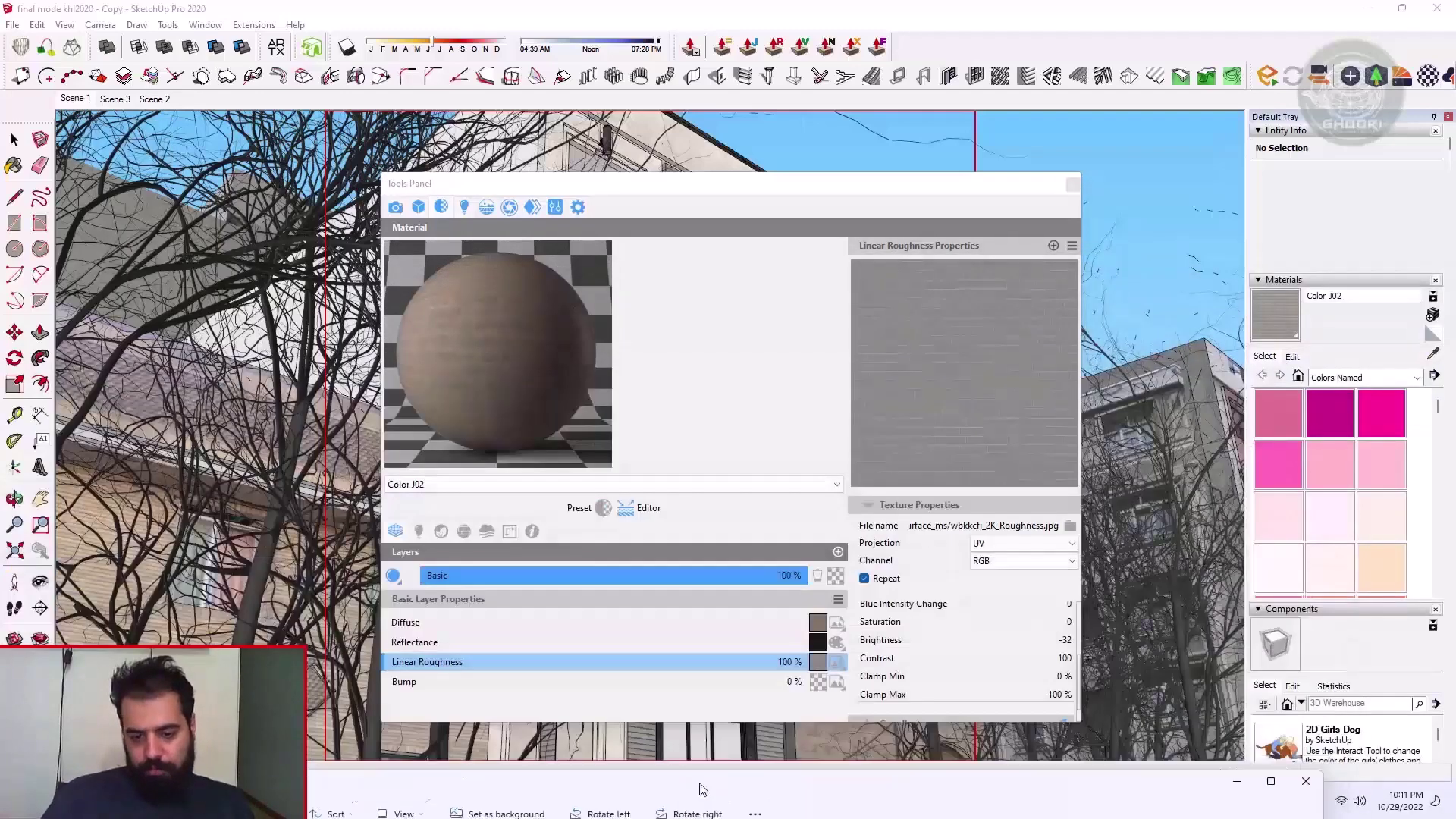
{"action": "left_click", "coordinate": [888, 711]}
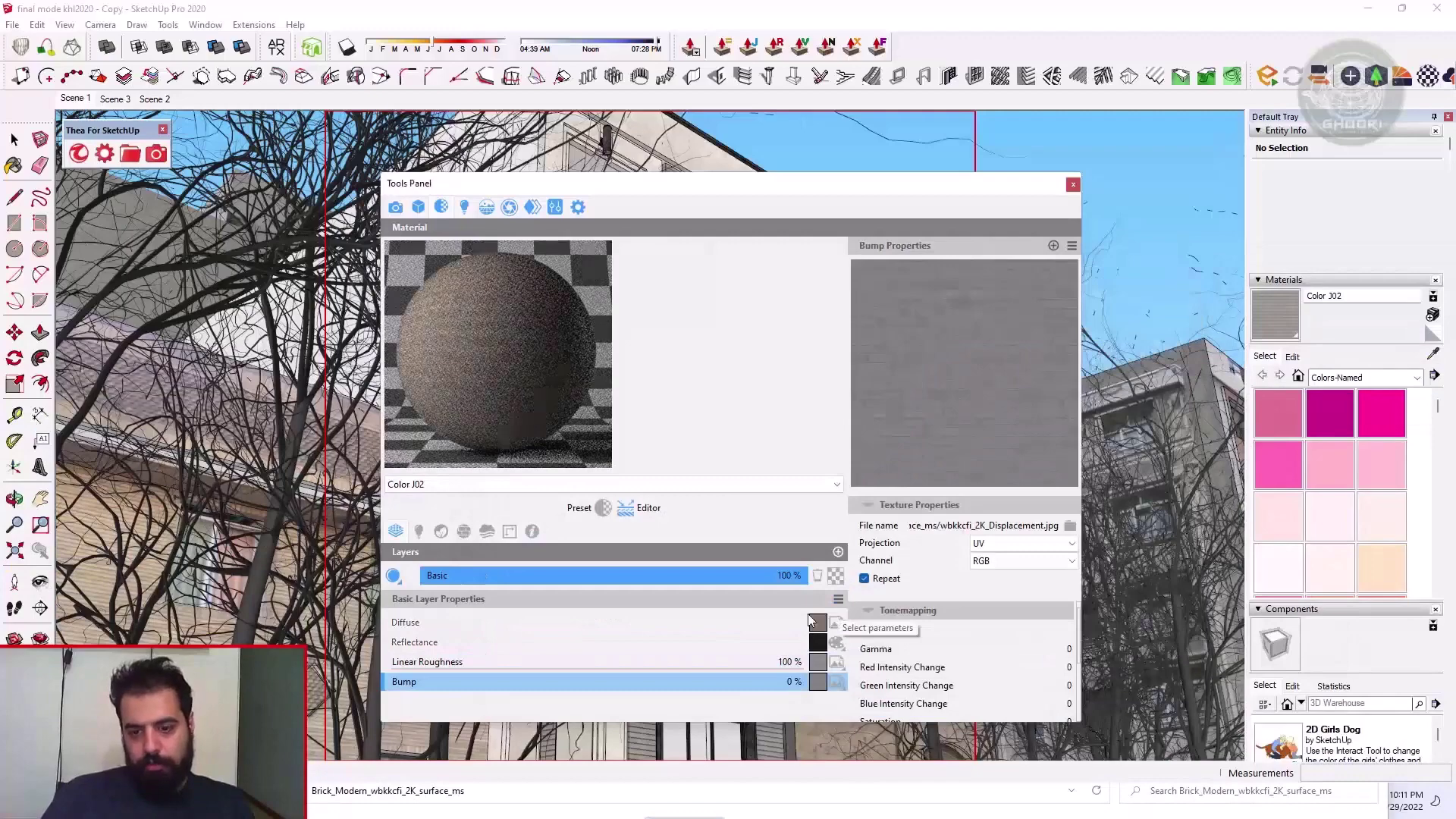
{"action": "scroll", "coordinate": [916, 671], "scroll_direction": "up", "scroll_amount": 2}
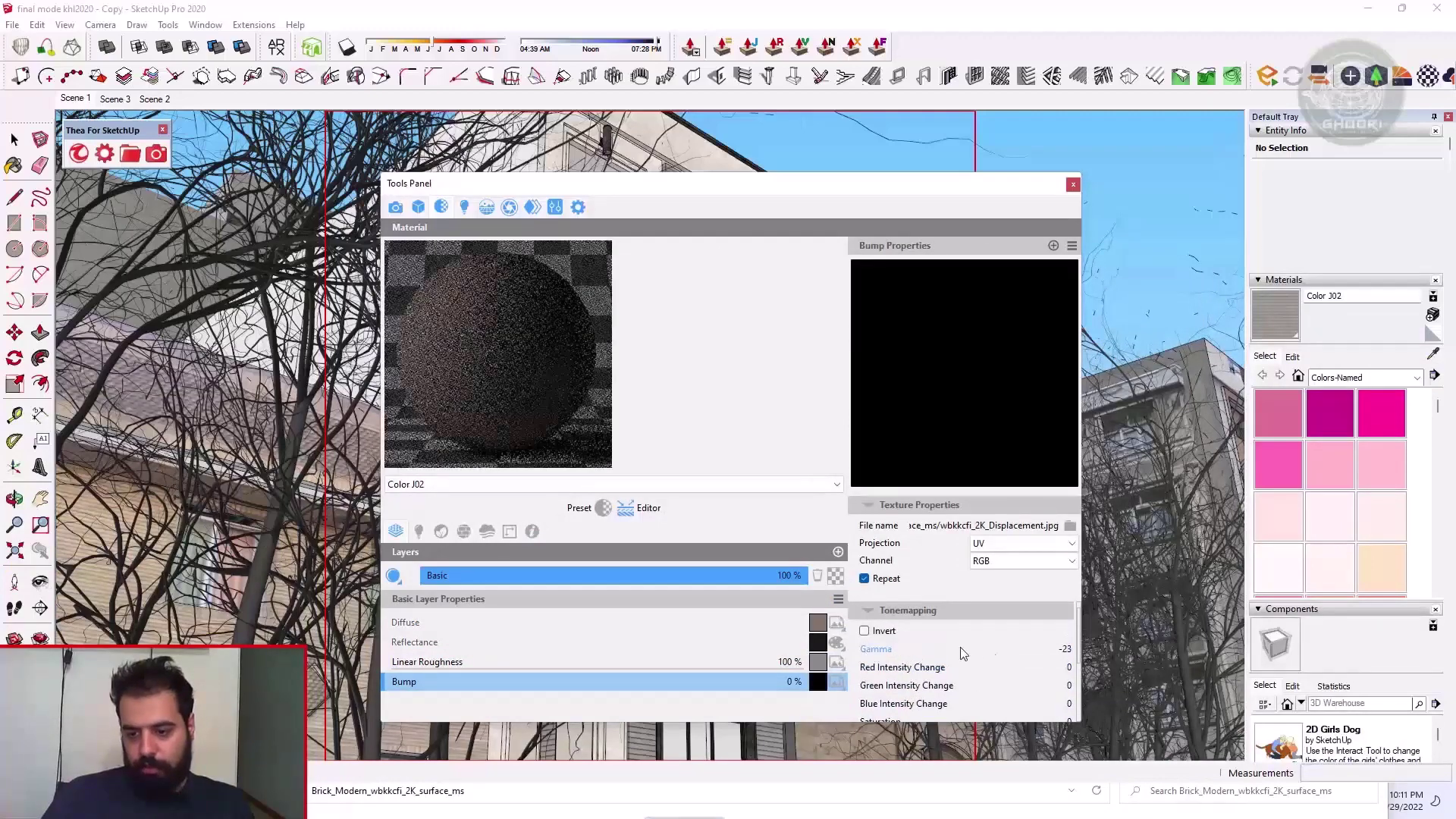
- Set the bump texture gamma to -41 and bump strength to 100%
{"action": "left_click", "coordinate": [989, 612]}
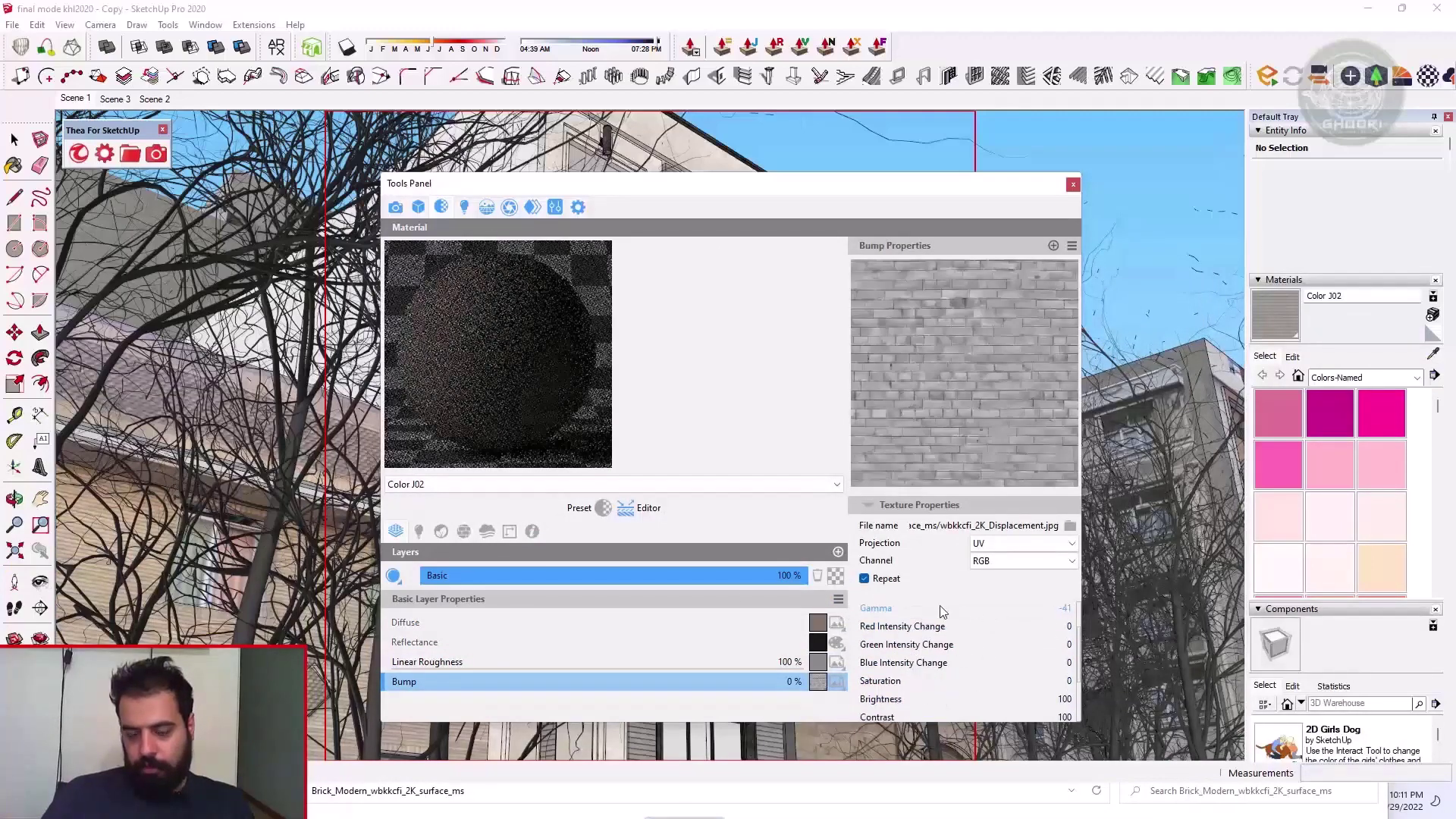
{"action": "left_click", "coordinate": [512, 686]}
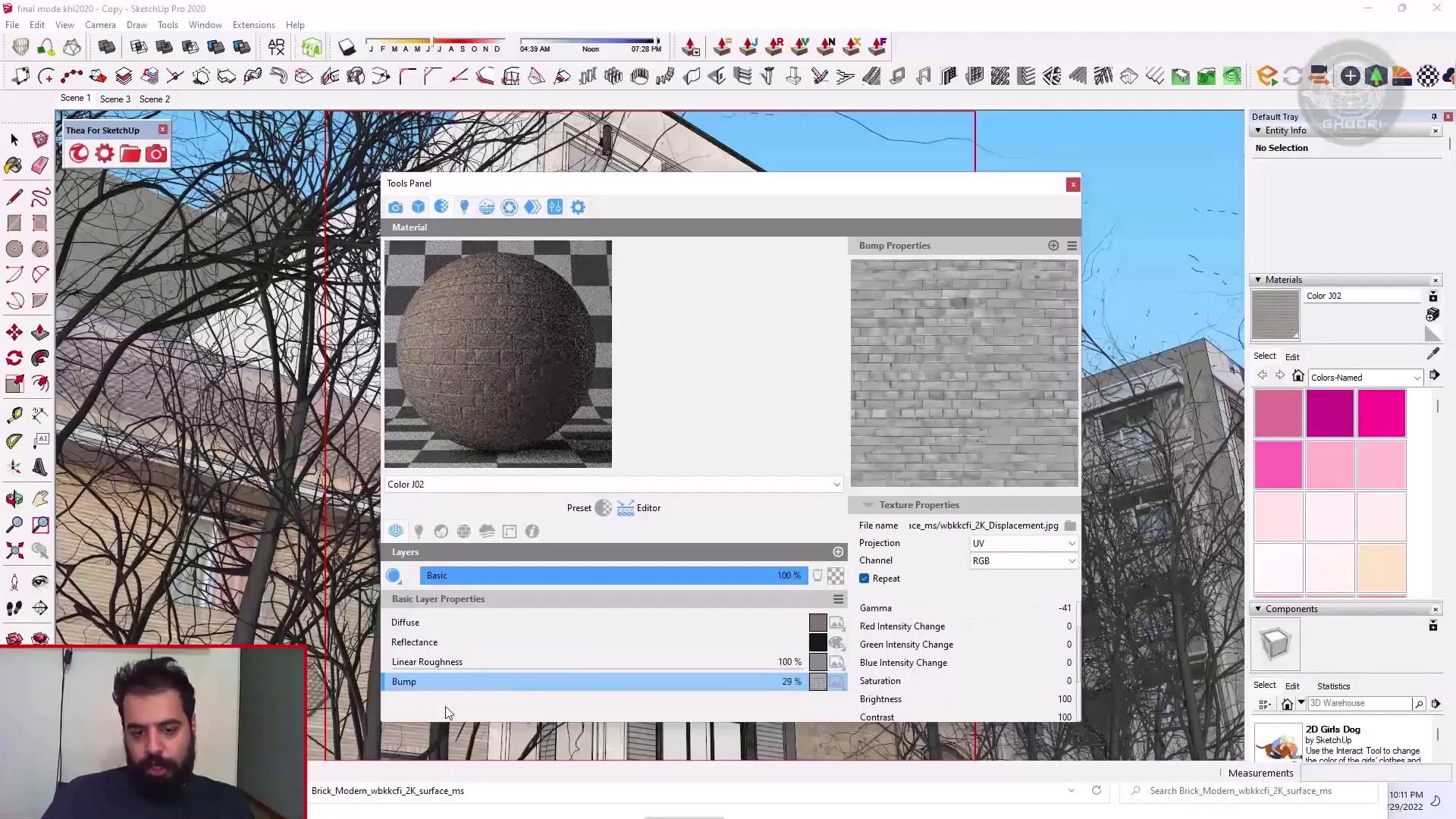
{"action": "left_click", "coordinate": [445, 681]}
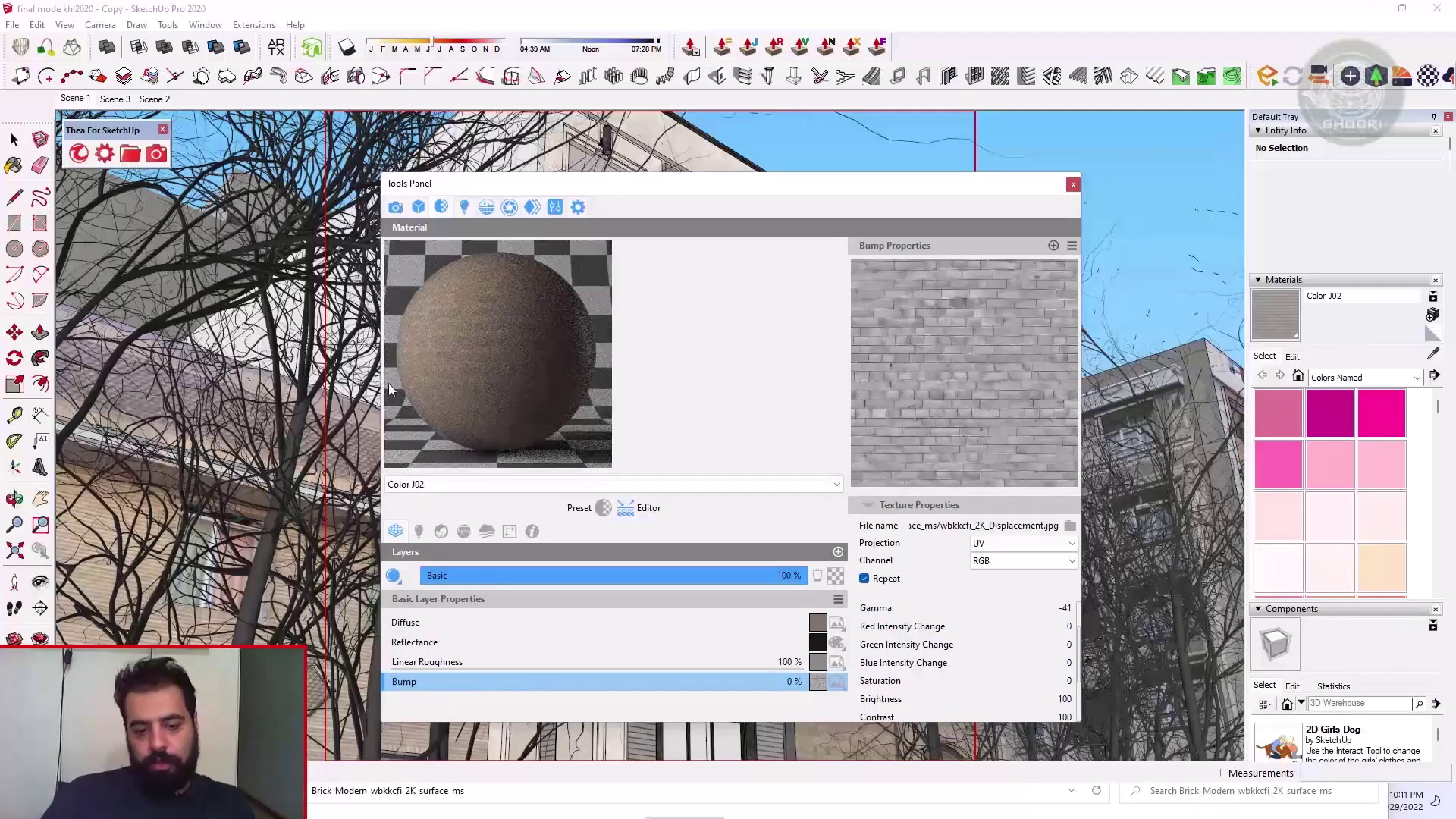
{"action": "left_click", "coordinate": [683, 687]}
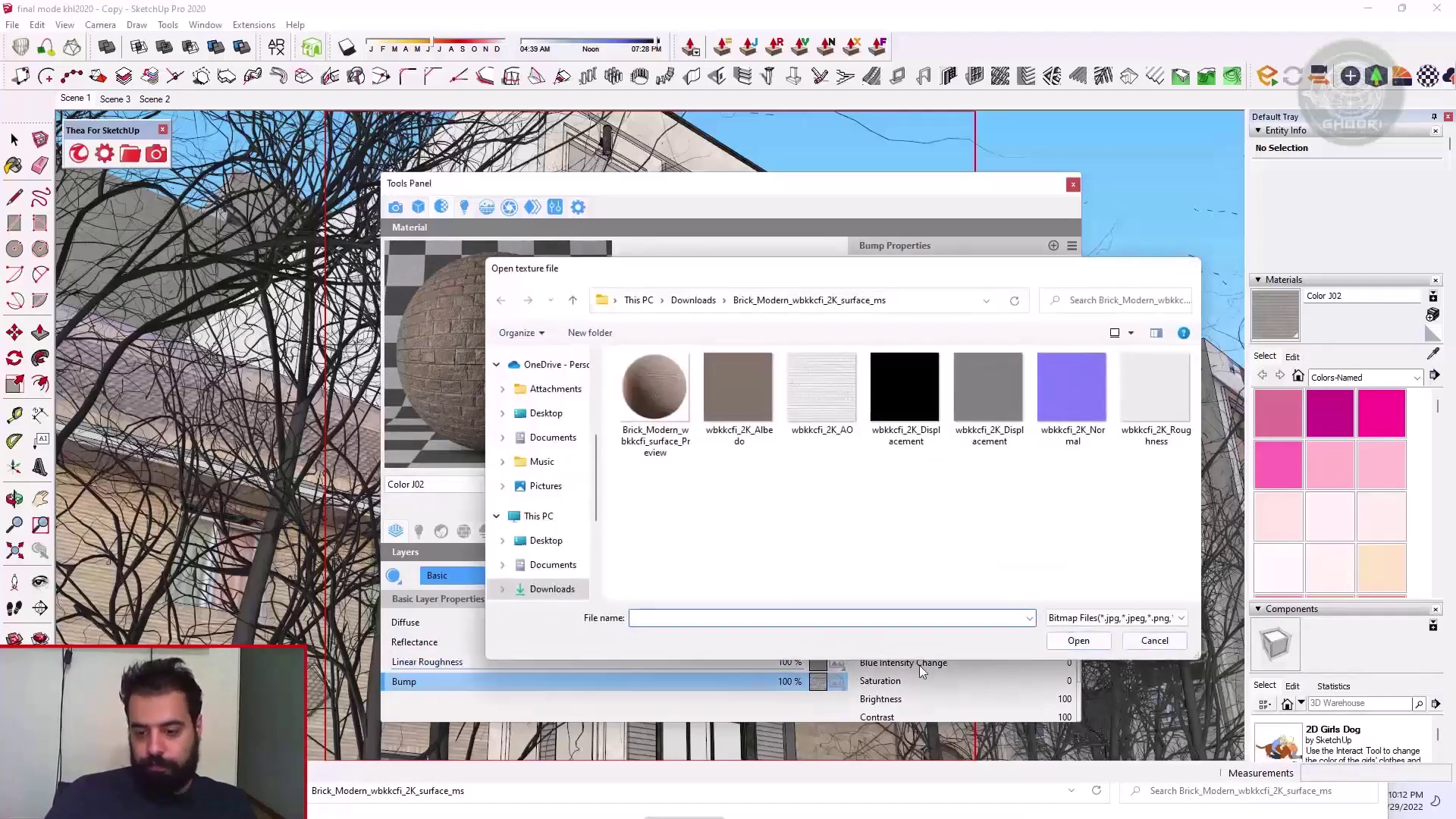
- Copy the Linear Roughness texture into the Bump slot
{"action": "left_click", "coordinate": [426, 663]}
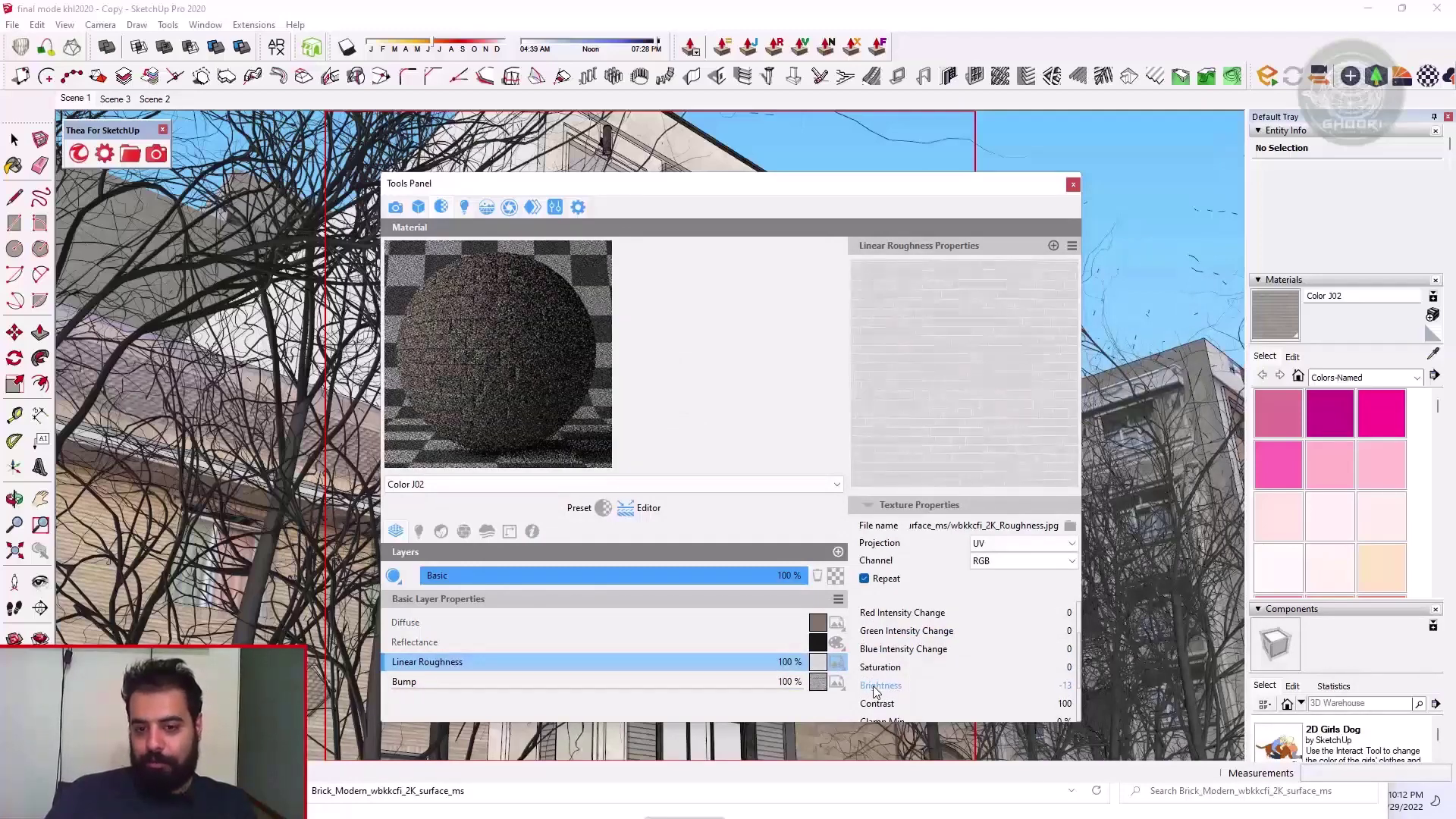
{"action": "left_click", "coordinate": [615, 682]}
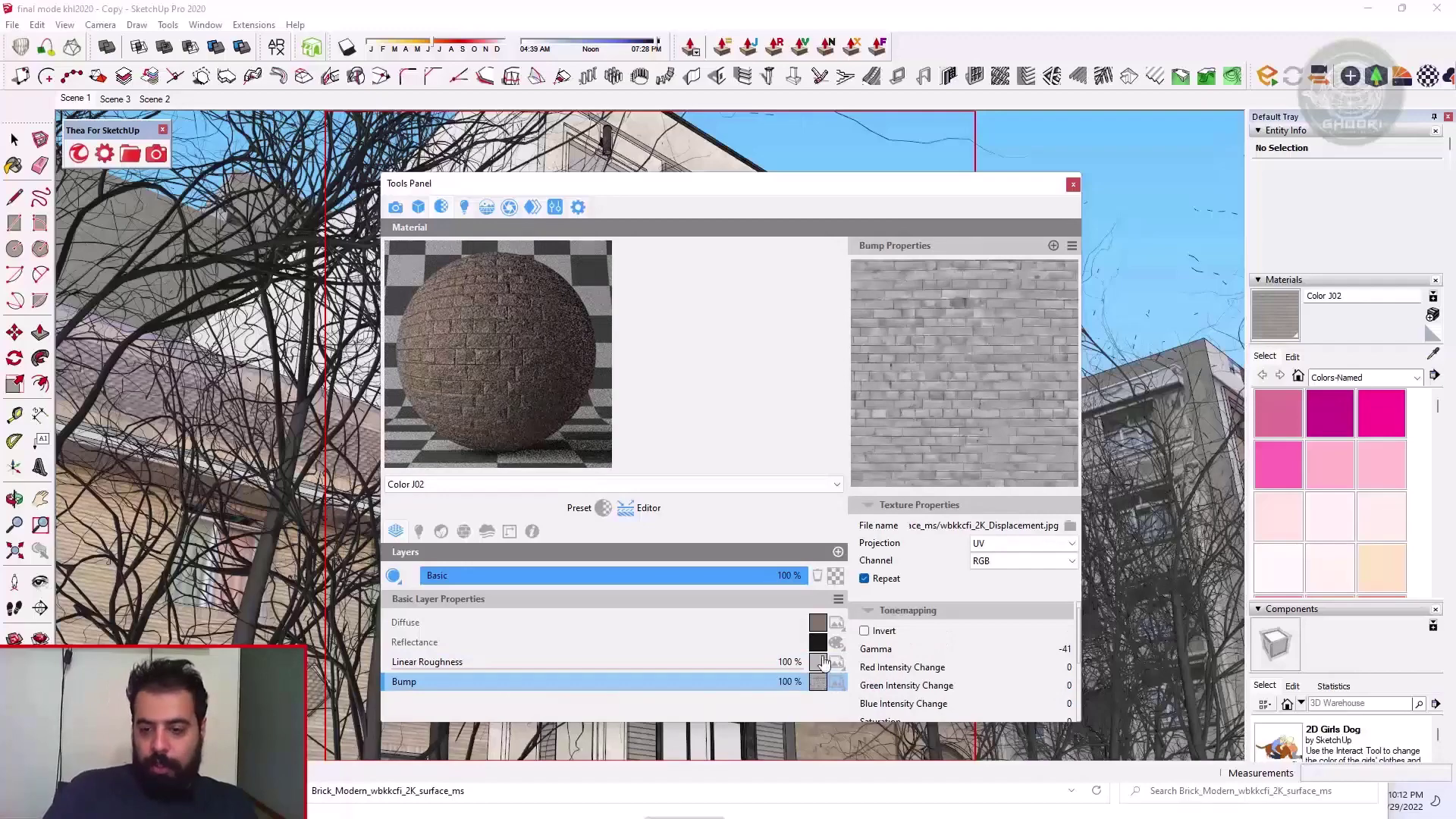
{"action": "left_click", "coordinate": [859, 710]}
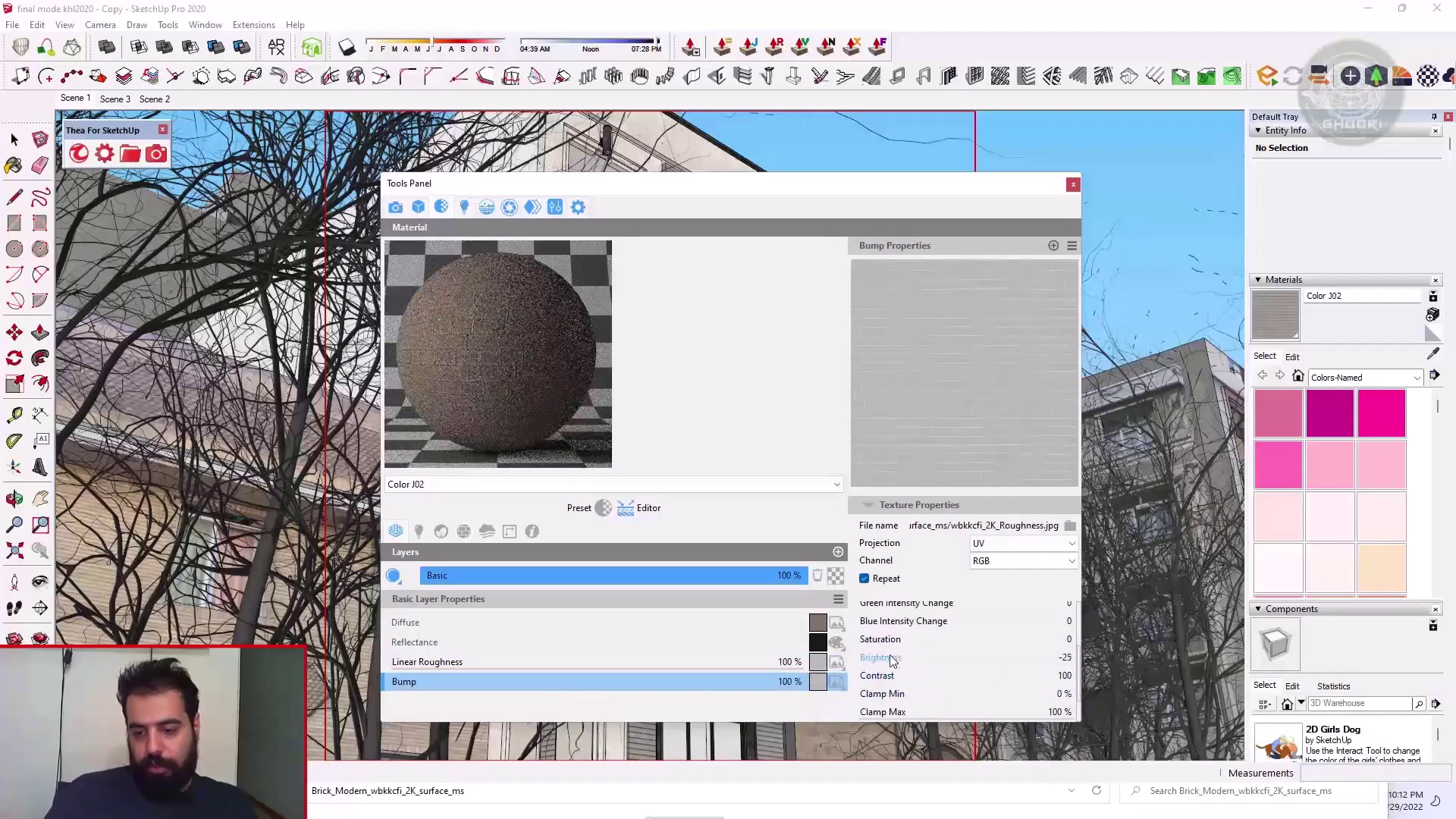
{"action": "scroll", "coordinate": [895, 669], "scroll_direction": "down", "scroll_amount": 2}
{"action": "scroll", "coordinate": [910, 638], "scroll_direction": "up", "scroll_amount": 2}
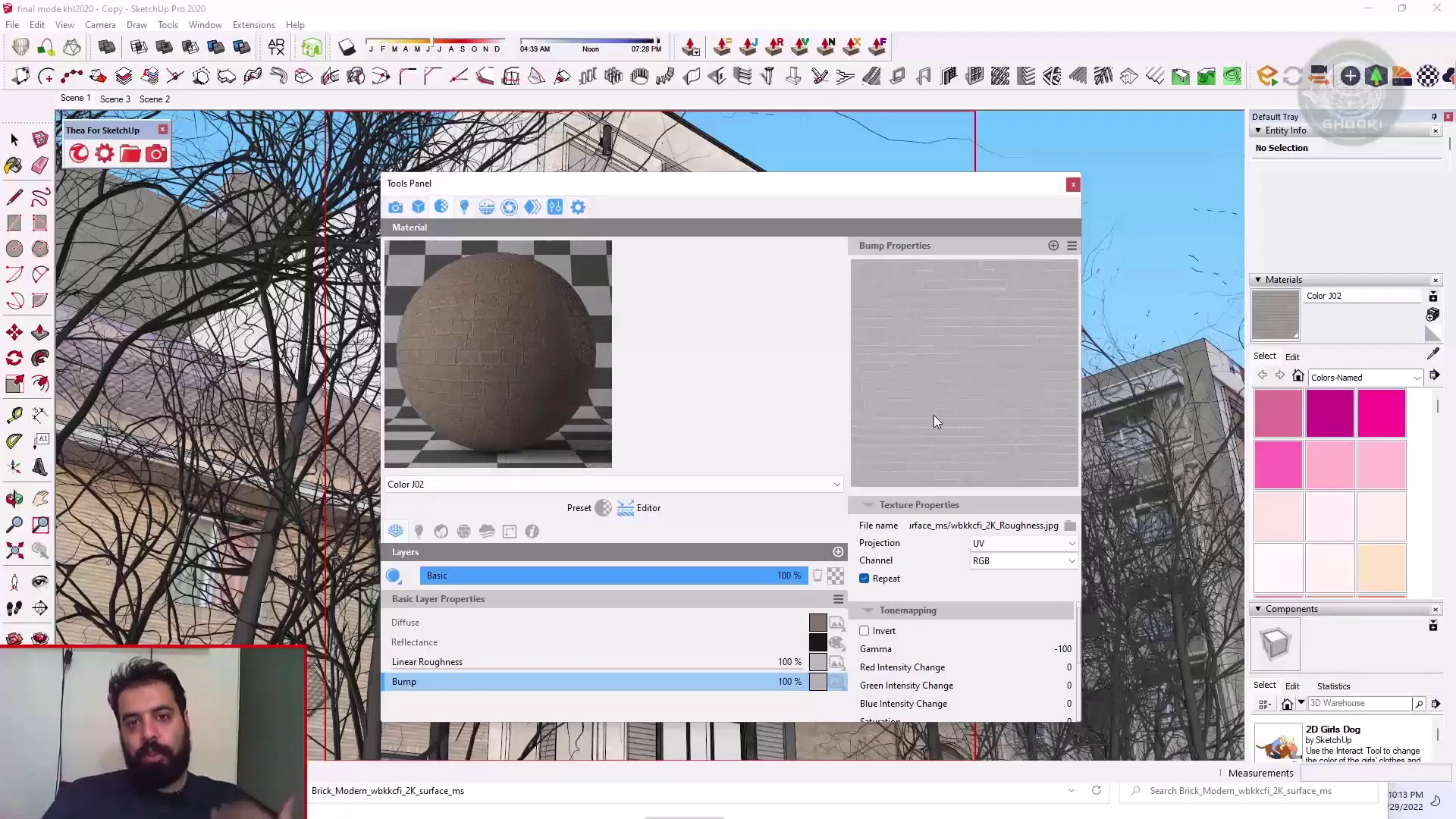
- Invert the bump texture and set its gamma to 62
{"action": "left_click", "coordinate": [863, 630]}
{"action": "double_click", "coordinate": [1062, 650]}
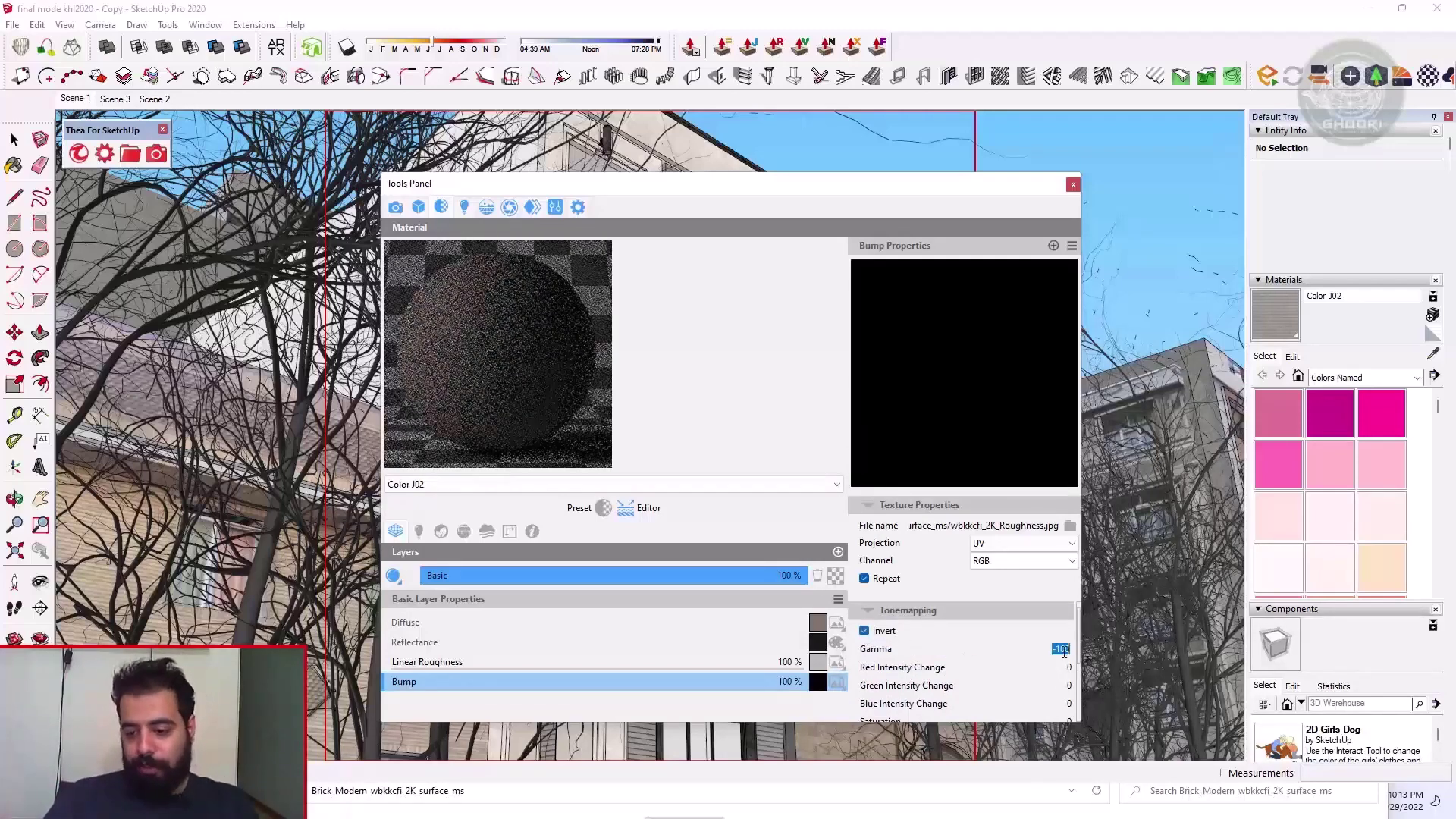
{"action": "type", "text": "0"}
{"action": "scroll", "coordinate": [967, 660], "scroll_direction": "down", "scroll_amount": 2}
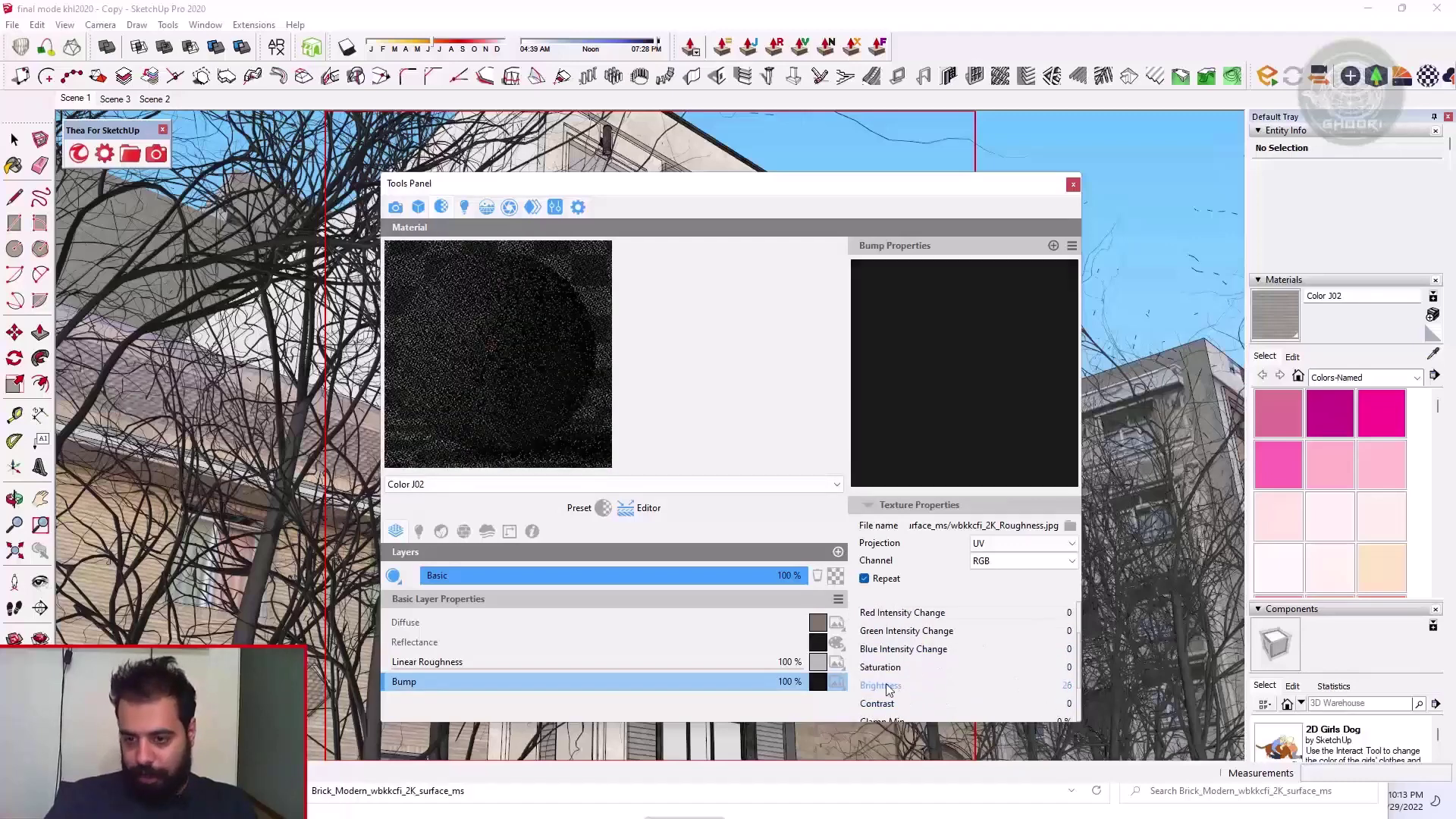
{"action": "scroll", "coordinate": [911, 671], "scroll_direction": "up", "scroll_amount": 2}
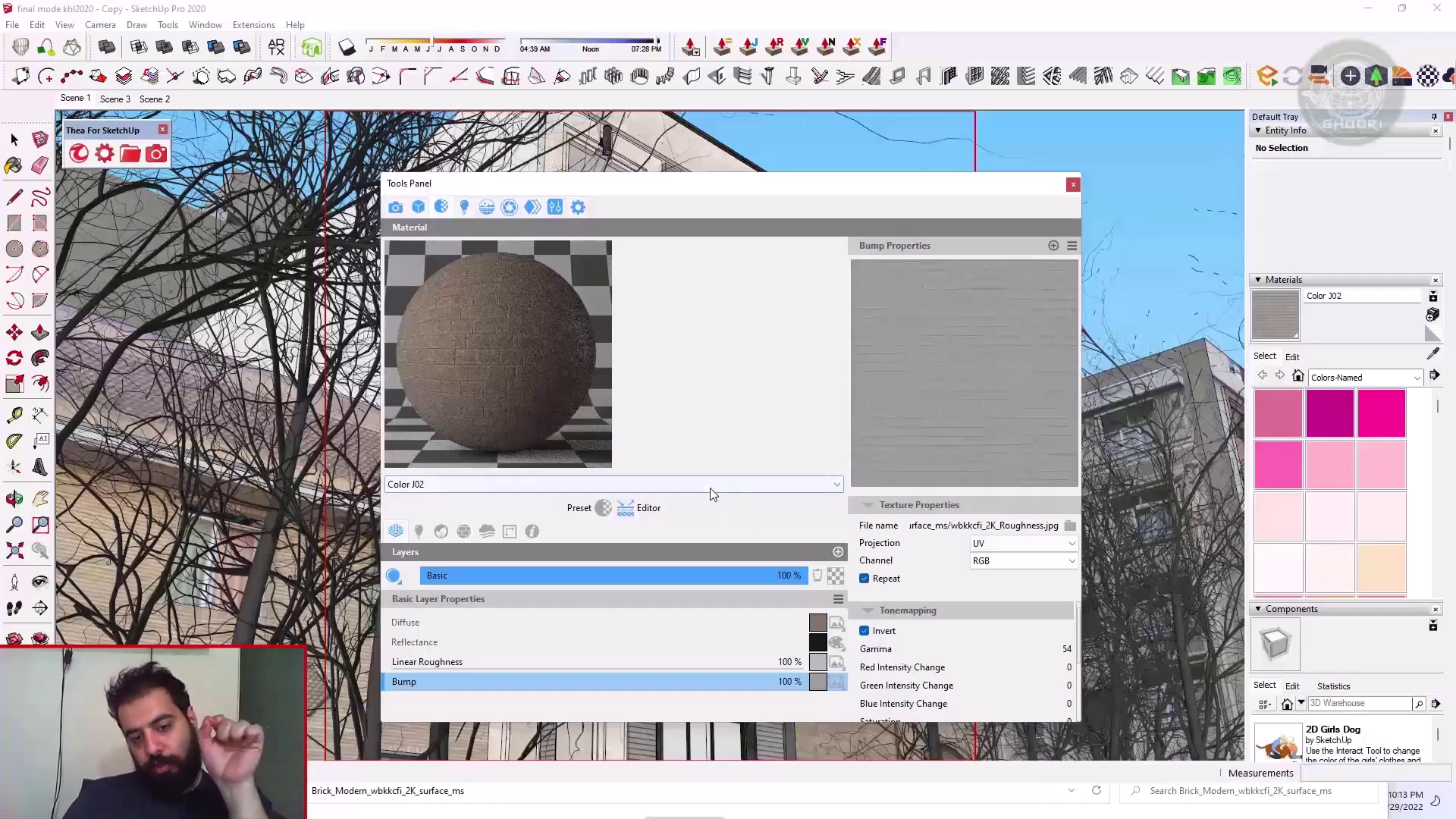
{"action": "scroll", "coordinate": [970, 651], "scroll_direction": "down", "scroll_amount": 3}
{"action": "scroll", "coordinate": [970, 652], "scroll_direction": "up", "scroll_amount": 3}
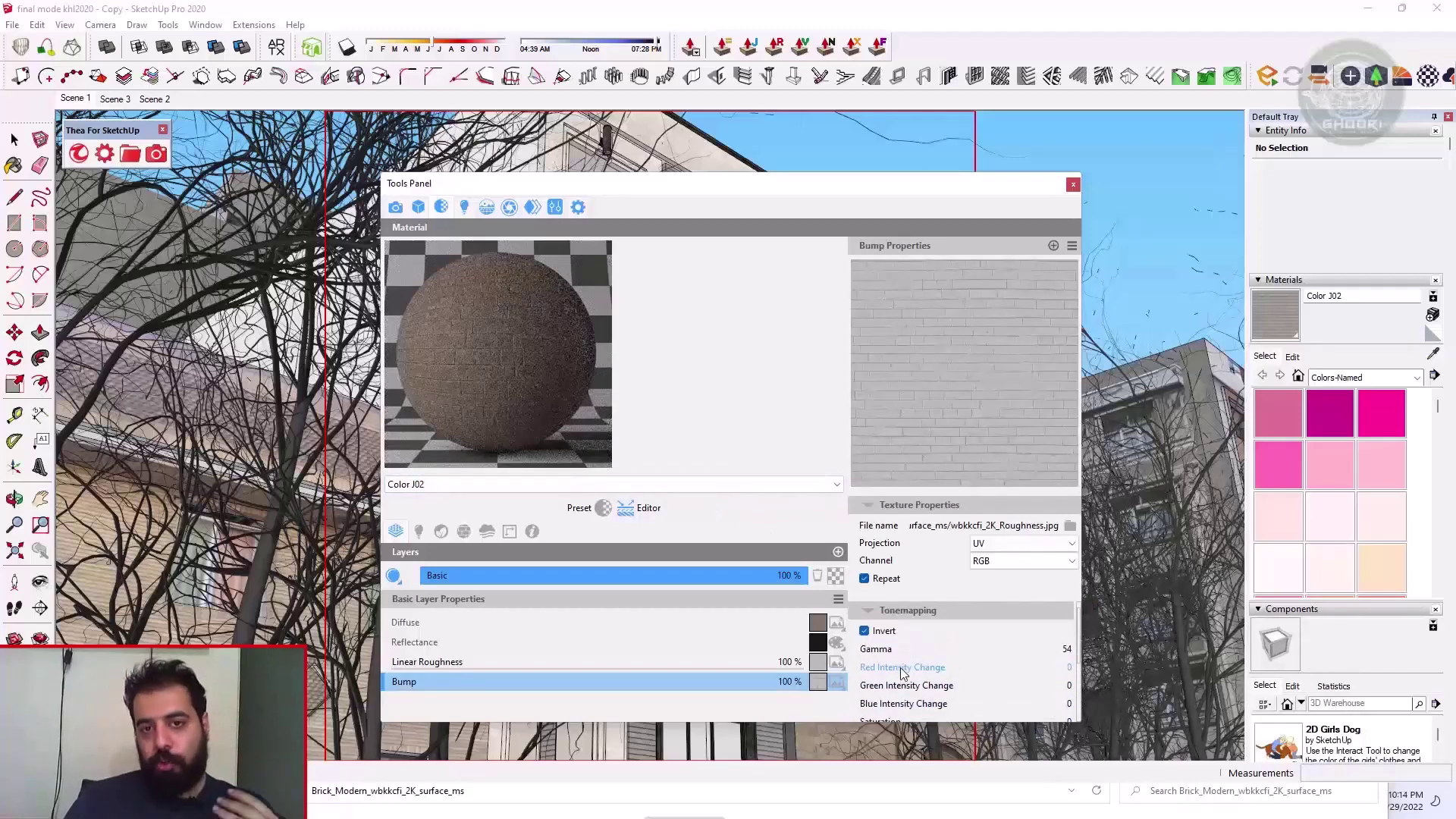
{"action": "left_click", "coordinate": [864, 630]}
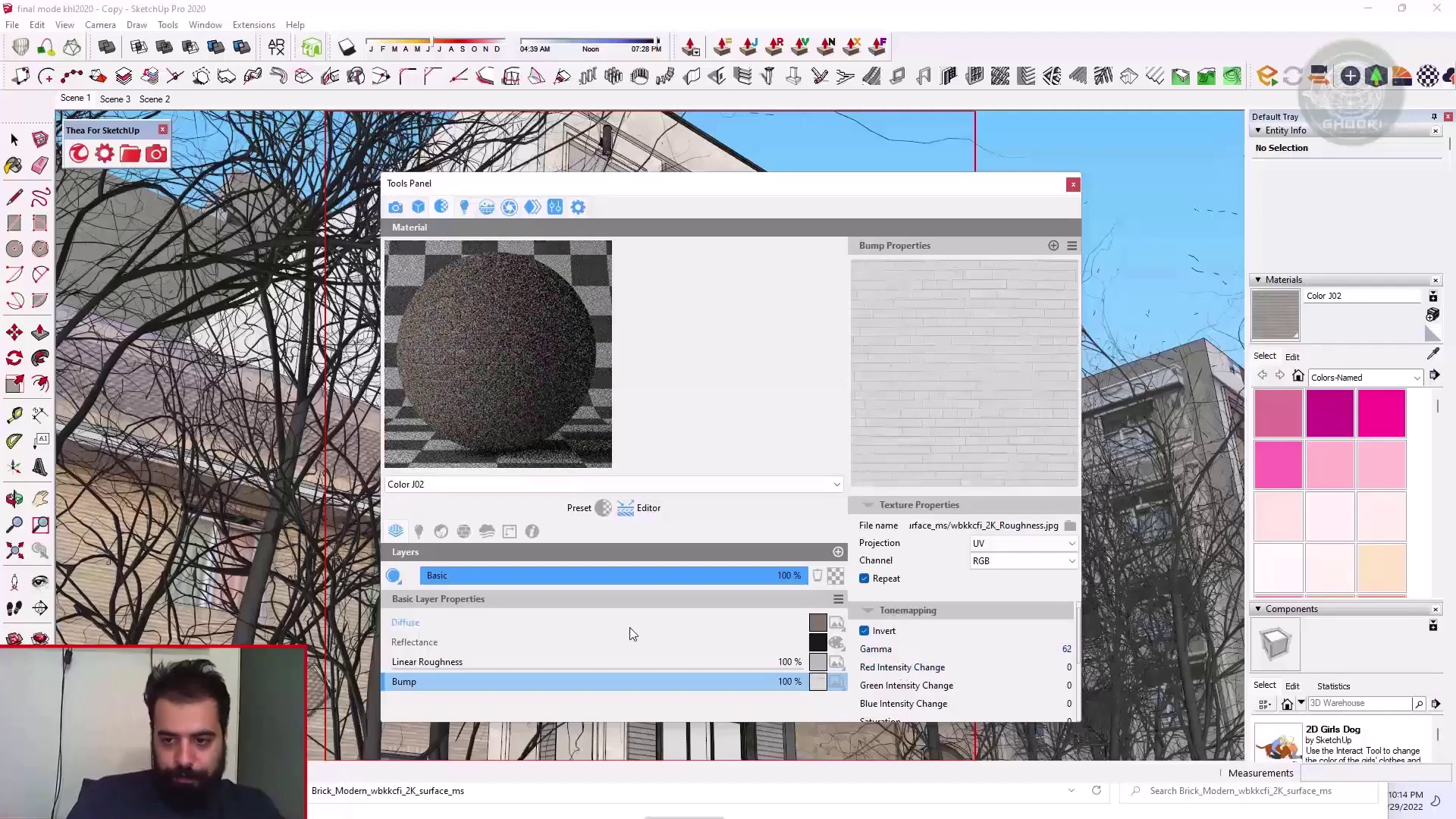